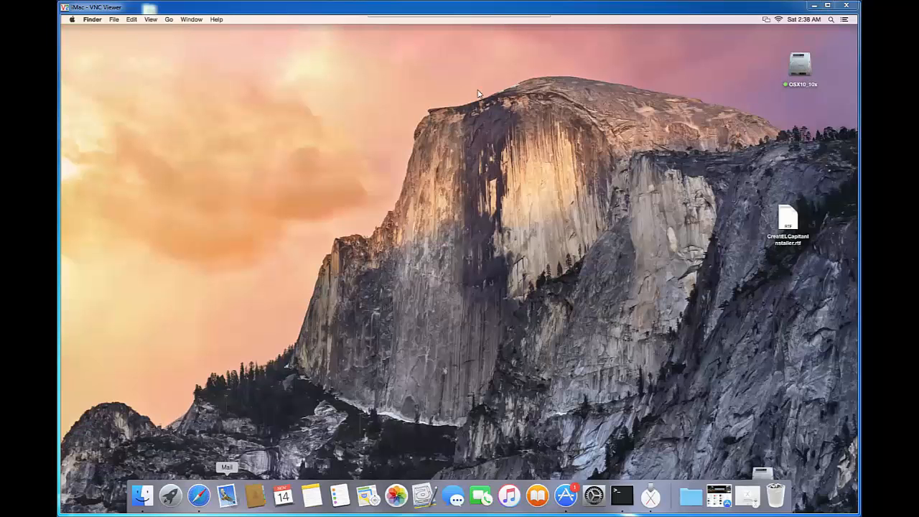
- Set the Finder preferences to show external disks on the desktop
click(93, 20)
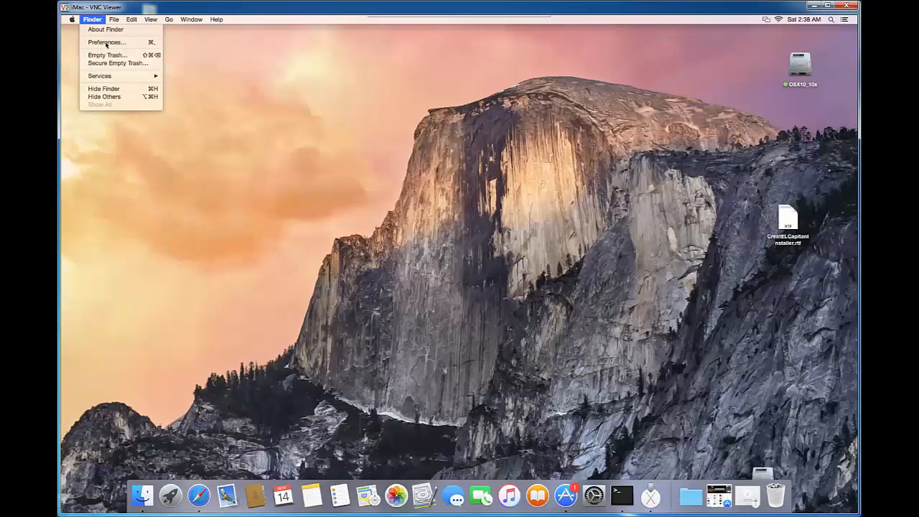
click(107, 43)
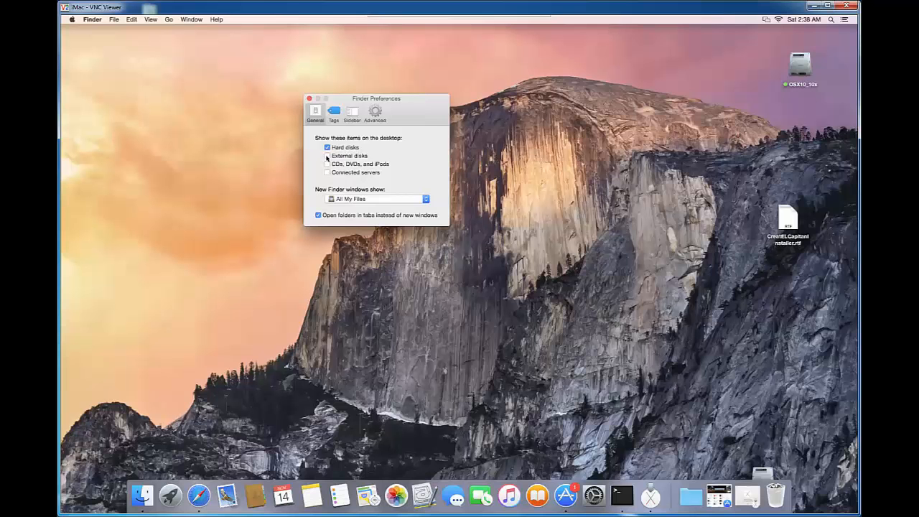
click(327, 156)
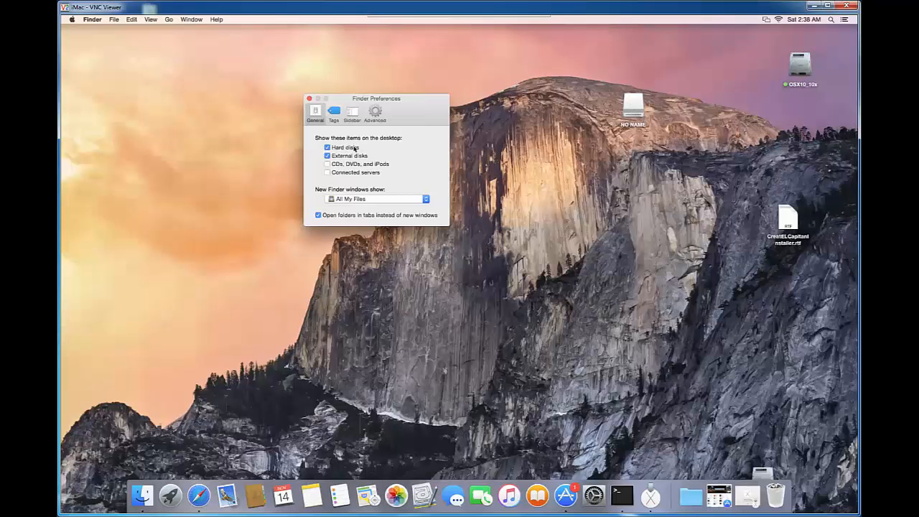
click(309, 100)
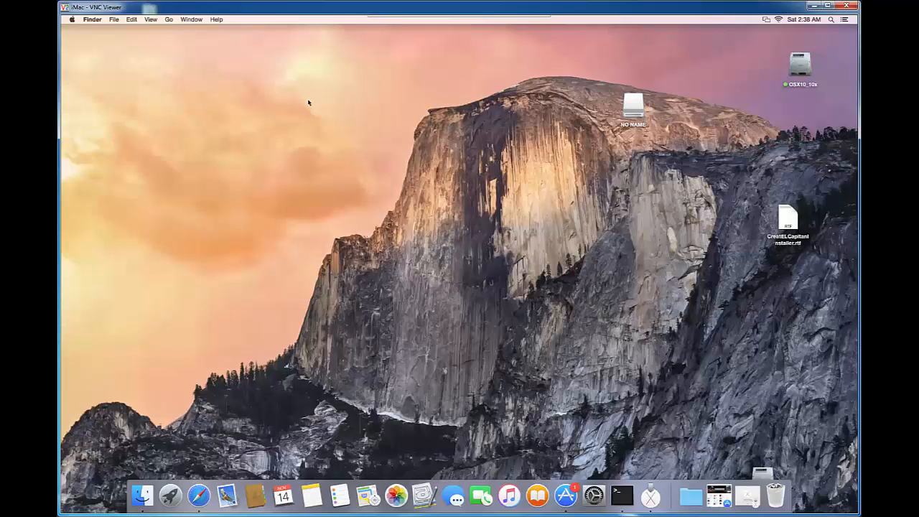
- Open Disk Utility from the Utilities folder
click(168, 19)
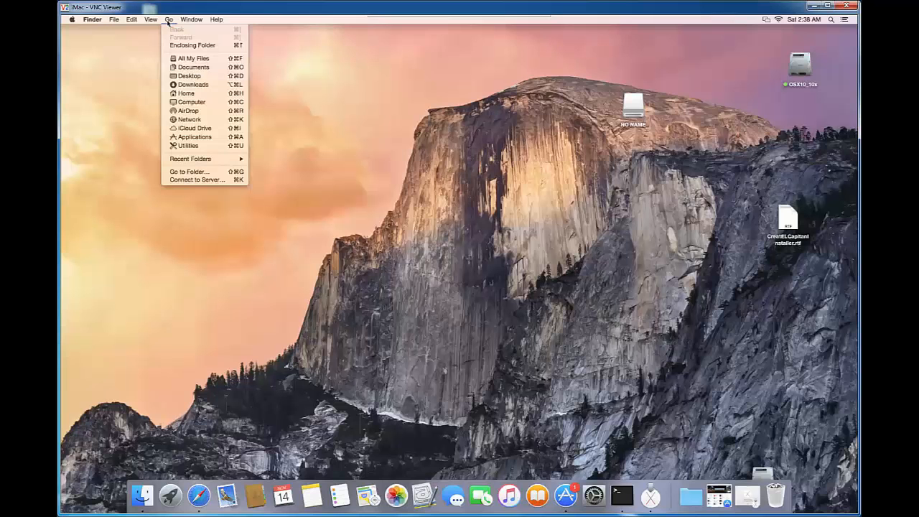
click(186, 146)
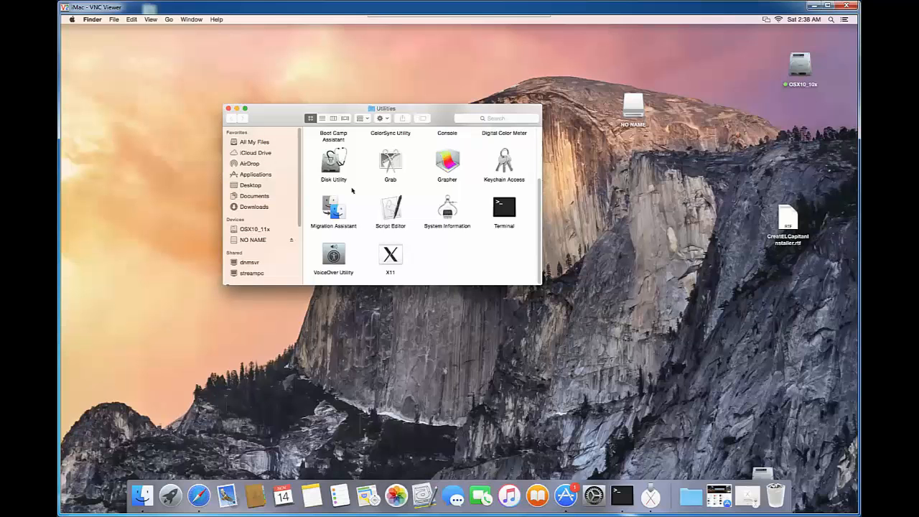
click(333, 167)
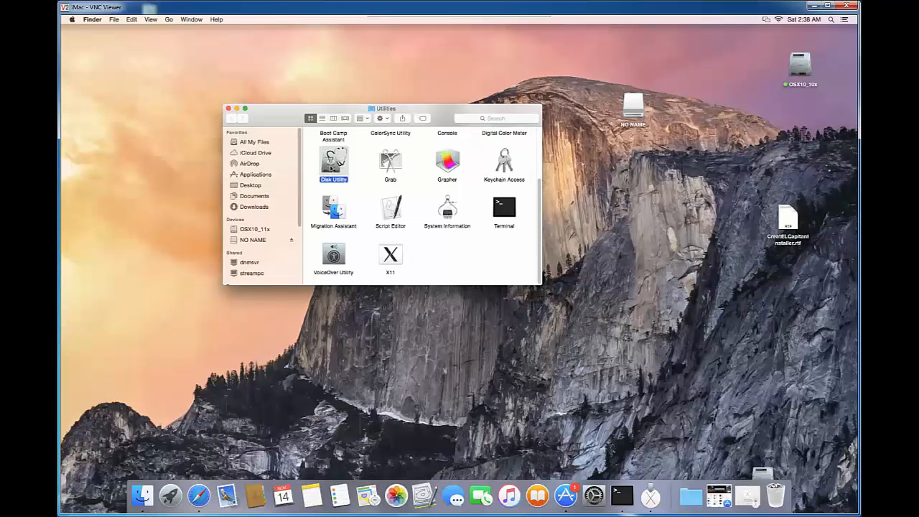
double_click(332, 165)
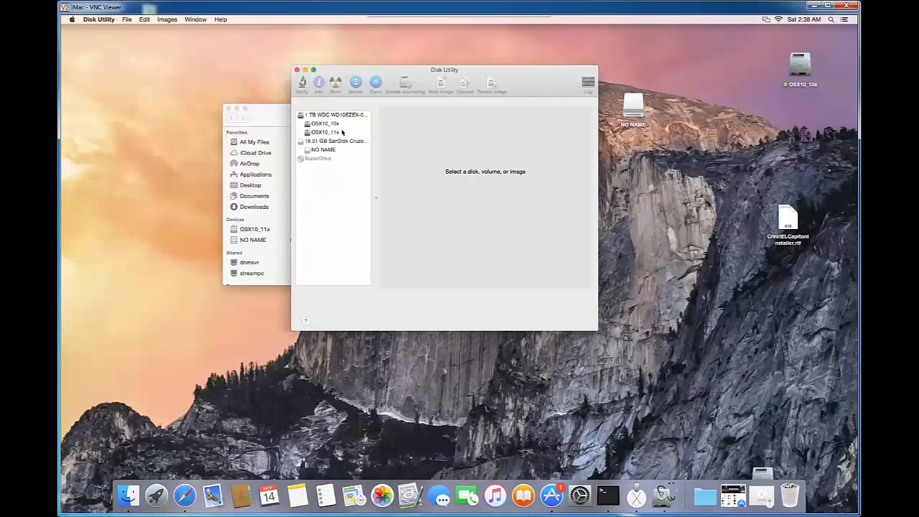
- Select the 1 TB WDC disk and move the OSX10_11x drive icon on the desktop to just below OSX10_10x
click(323, 116)
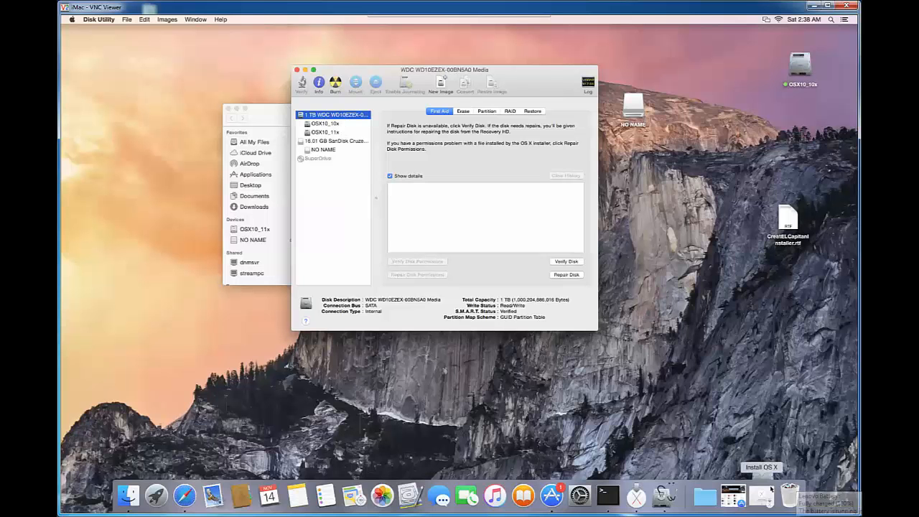
drag(763, 471, 803, 109)
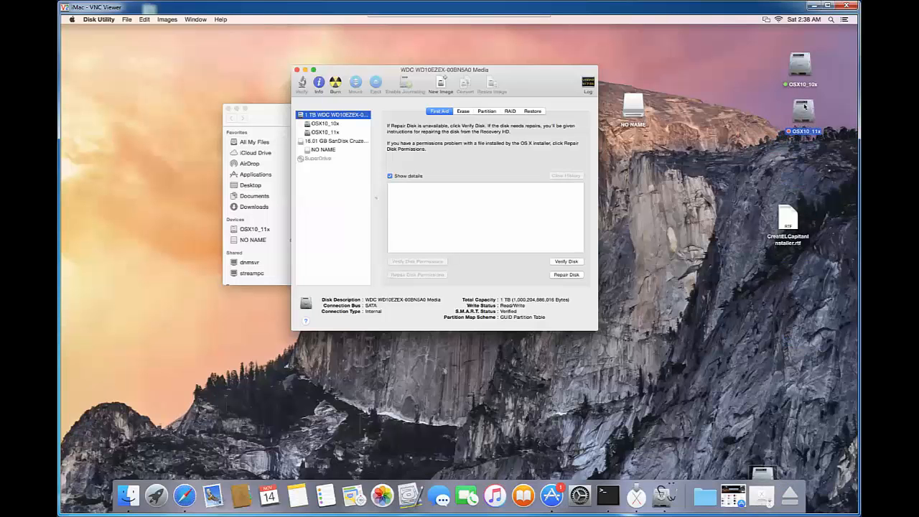
- Set up the 16.01 GB SanDisk drive with a 1 Partition layout in Mac OS Extended (Journaled) format
click(329, 142)
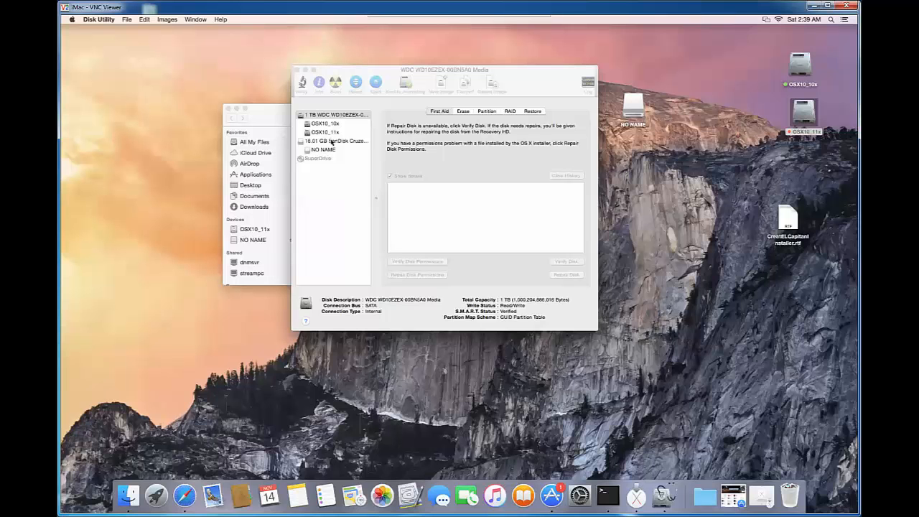
click(332, 142)
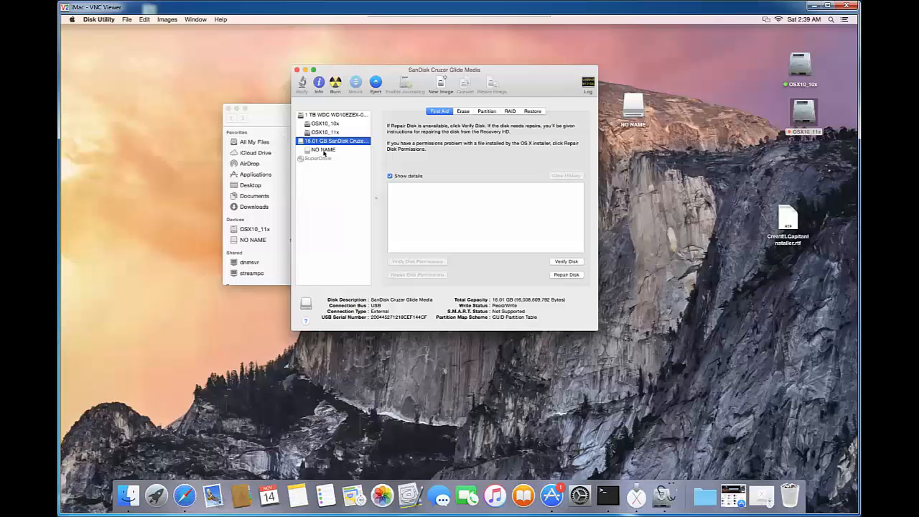
click(487, 111)
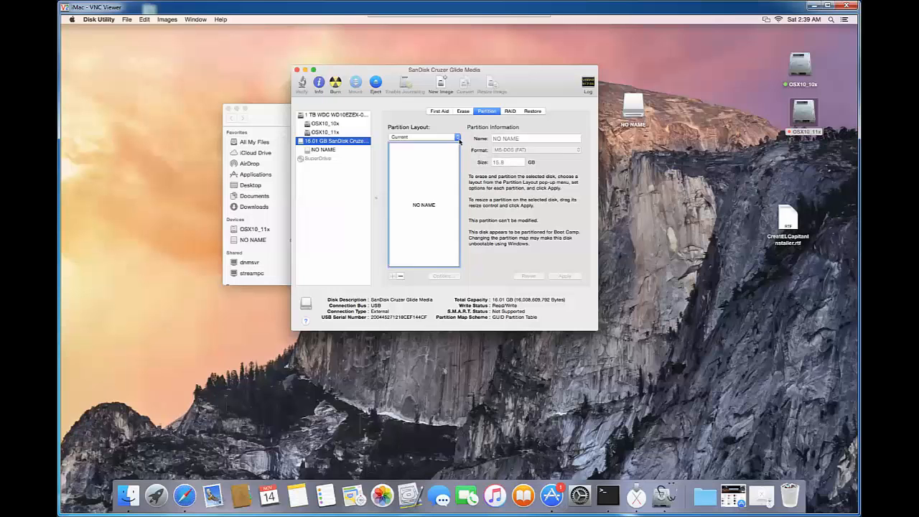
click(457, 137)
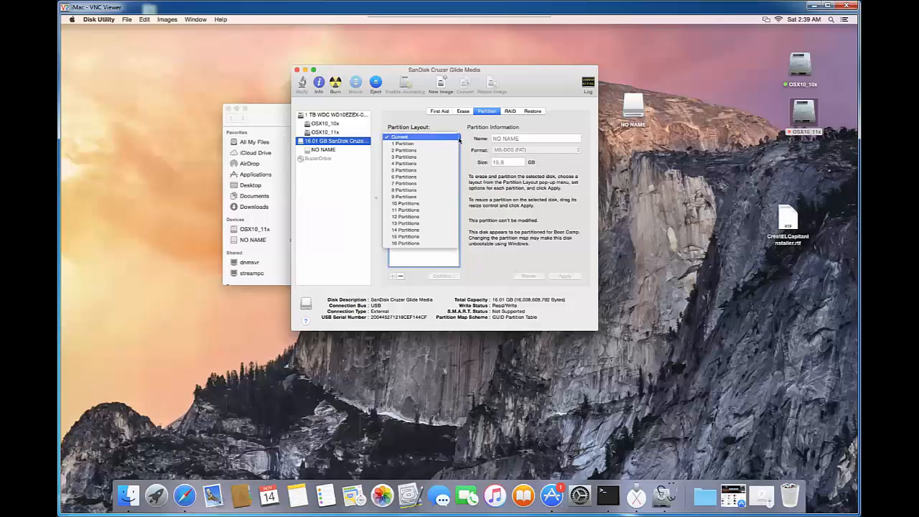
click(404, 144)
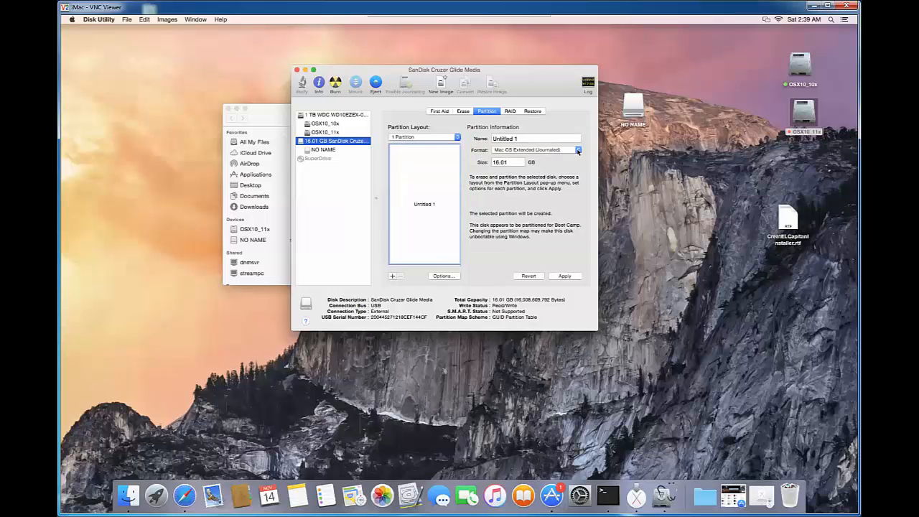
click(579, 150)
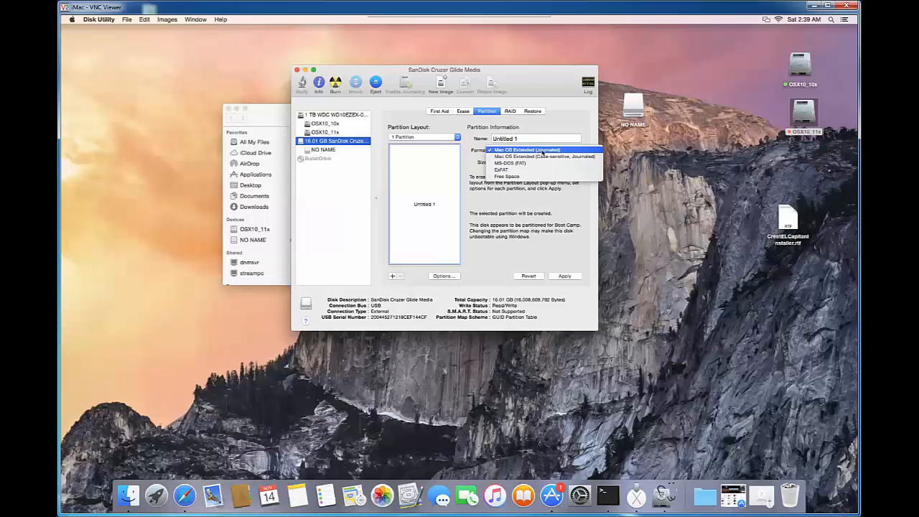
click(543, 151)
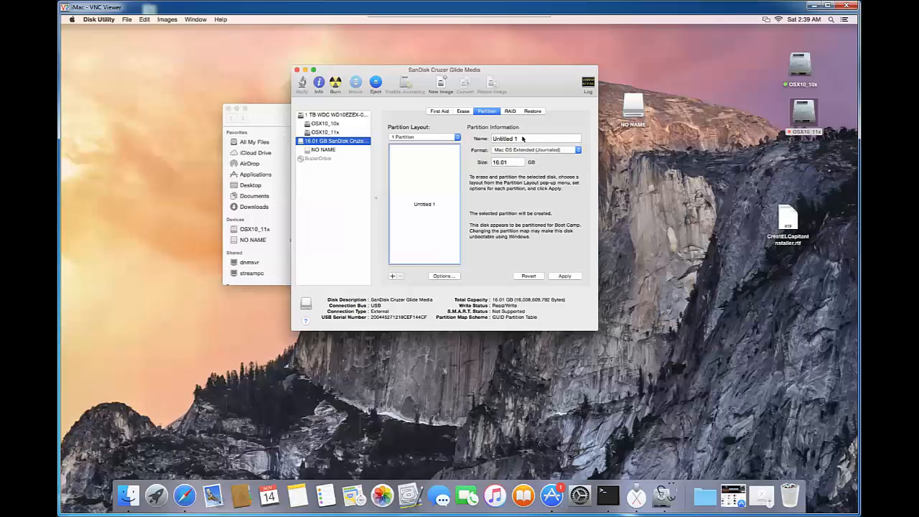
- Name the new SanDisk partition USBDrv16Gb
triple_click(523, 138)
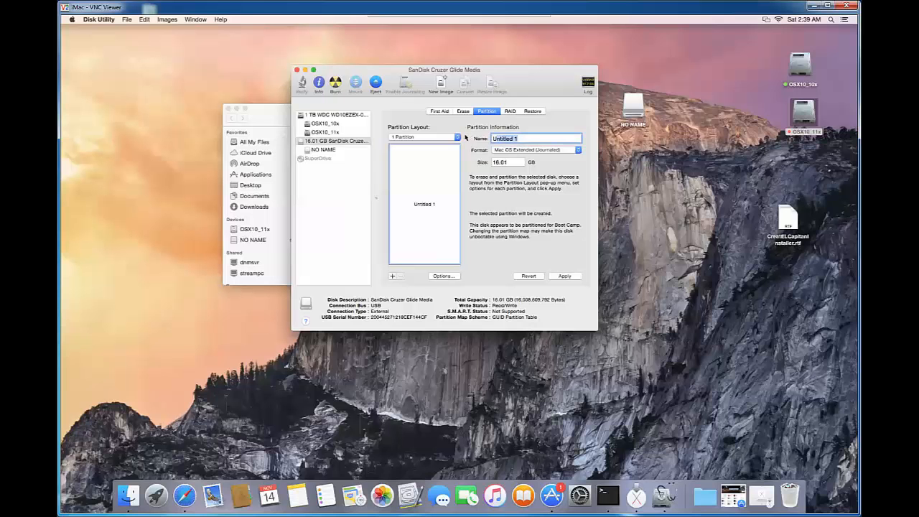
key(BackSpace)
text(USBDrv16Gb)
- Choose the GUID Partition Table scheme and apply the partitioning to the SanDisk drive
click(442, 276)
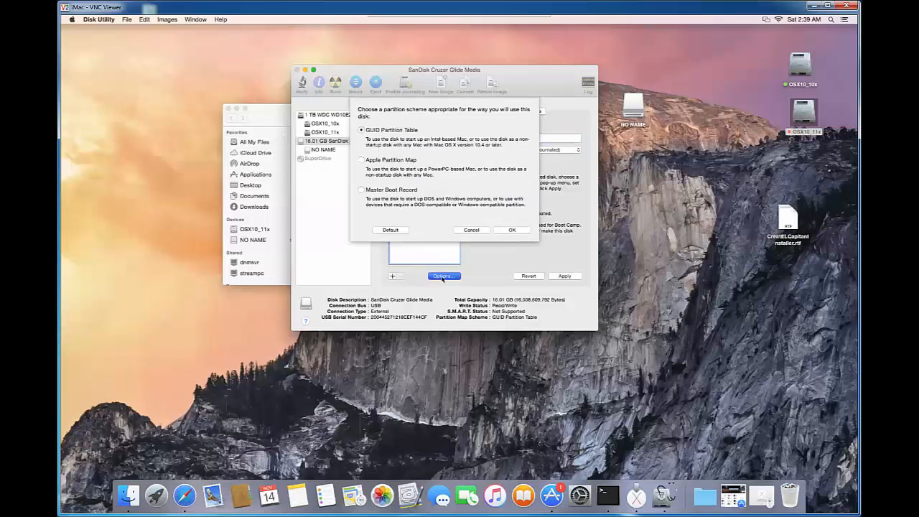
click(362, 191)
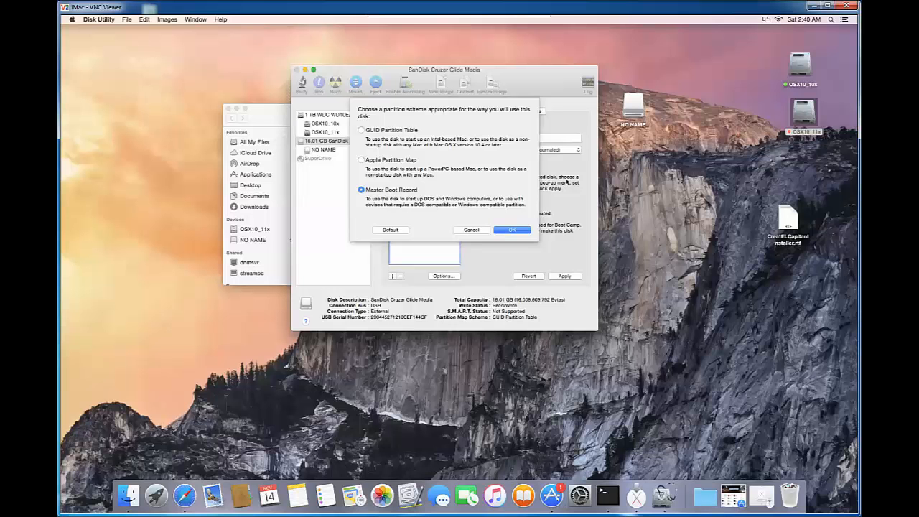
click(362, 130)
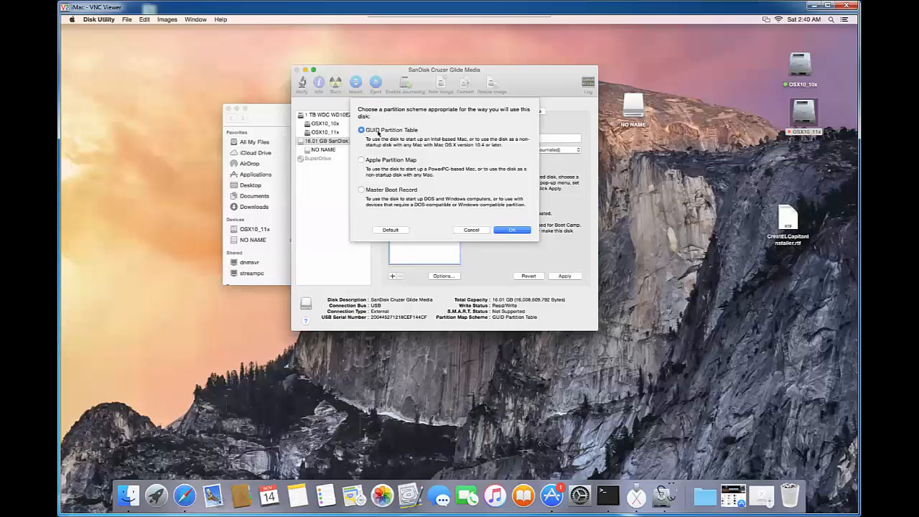
click(511, 230)
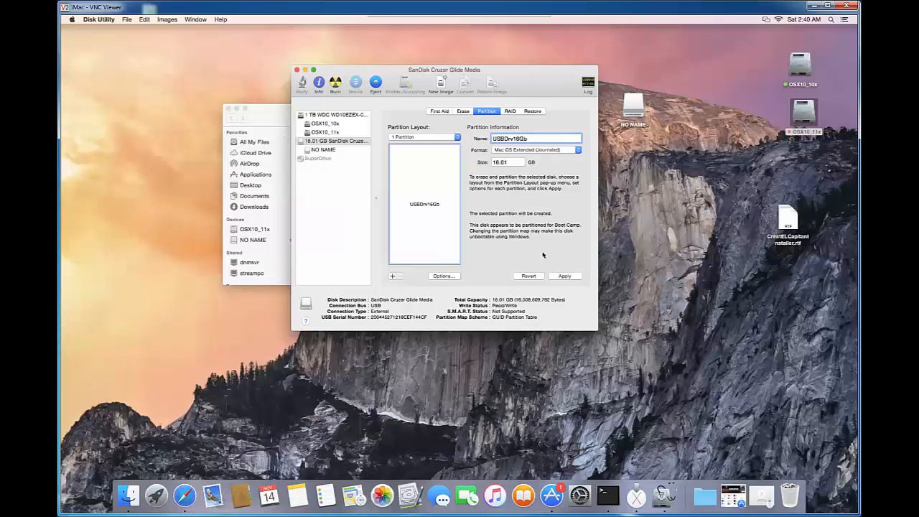
click(565, 277)
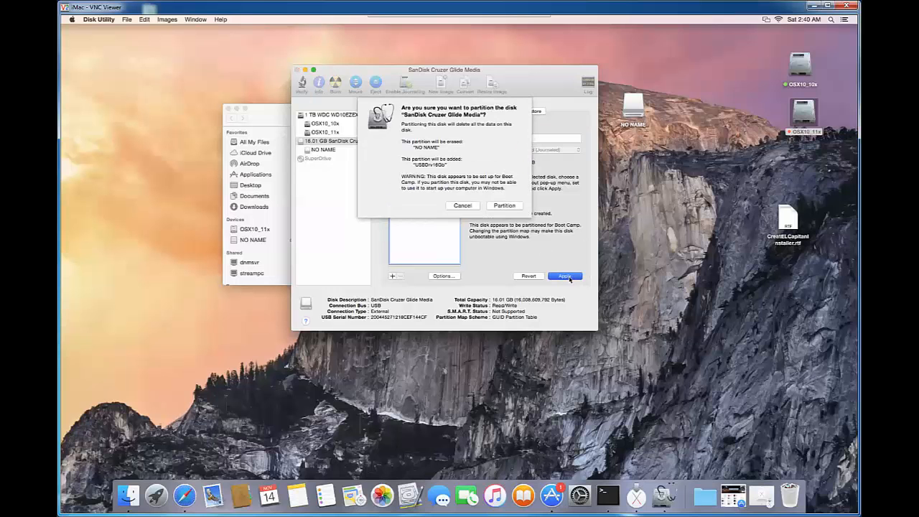
click(504, 206)
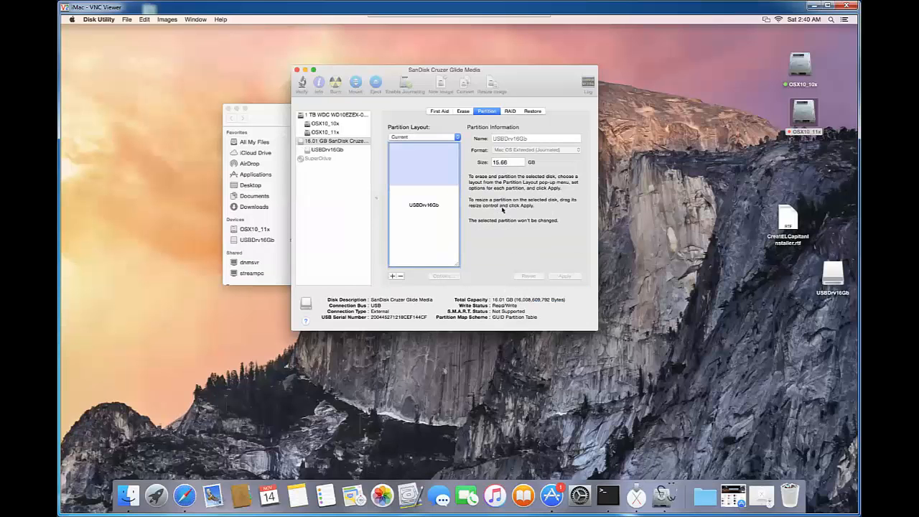
- Move the USBDrv16Gb drive icon on the desktop beside the Disk Utility window and return to that window
click(842, 282)
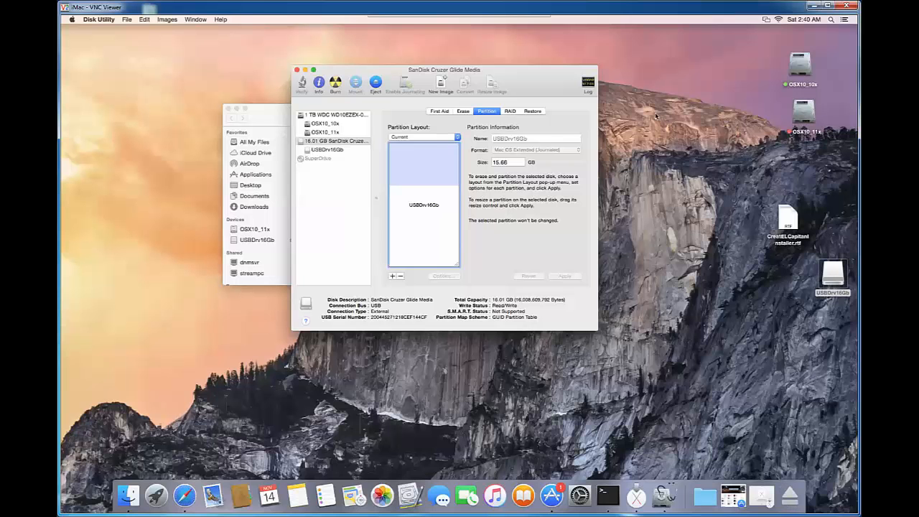
drag(833, 278, 656, 115)
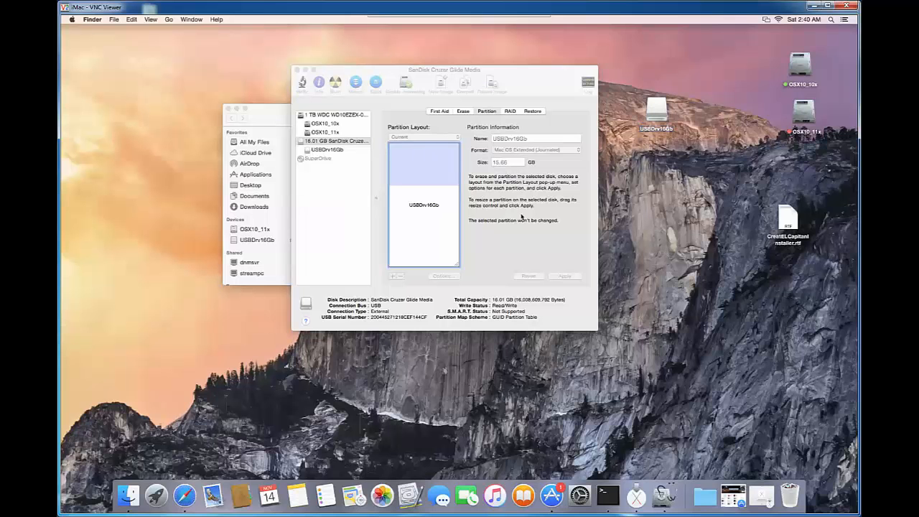
click(518, 248)
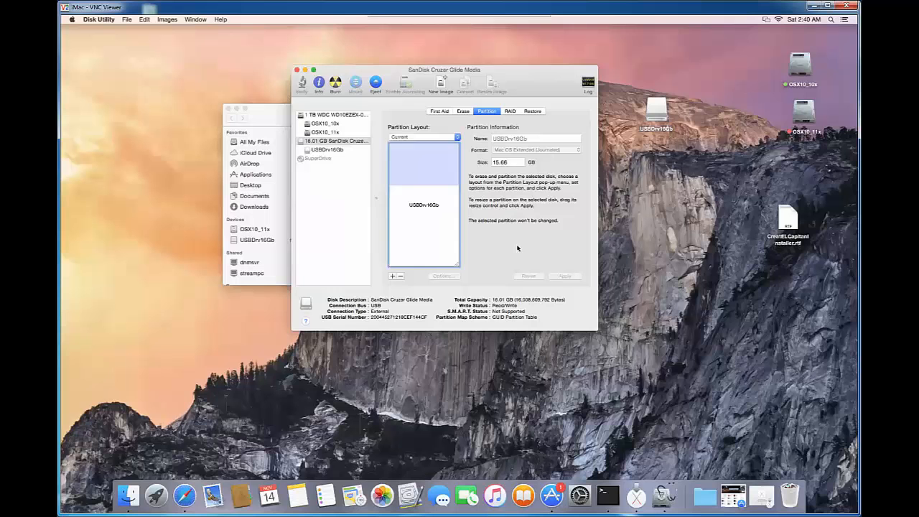
- Review the 1 Partition layout and the partition scheme options for the 16.01 GB SanDisk drive, cancelling the scheme dialog
click(321, 150)
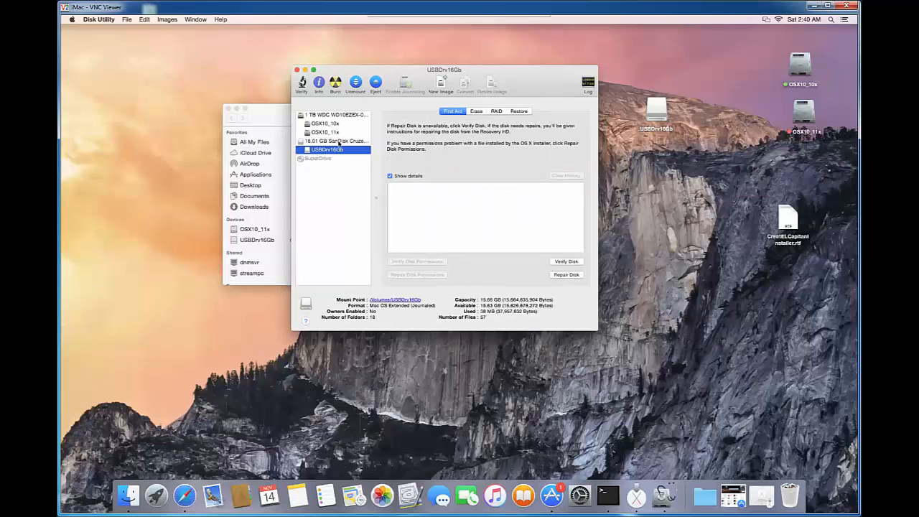
click(339, 142)
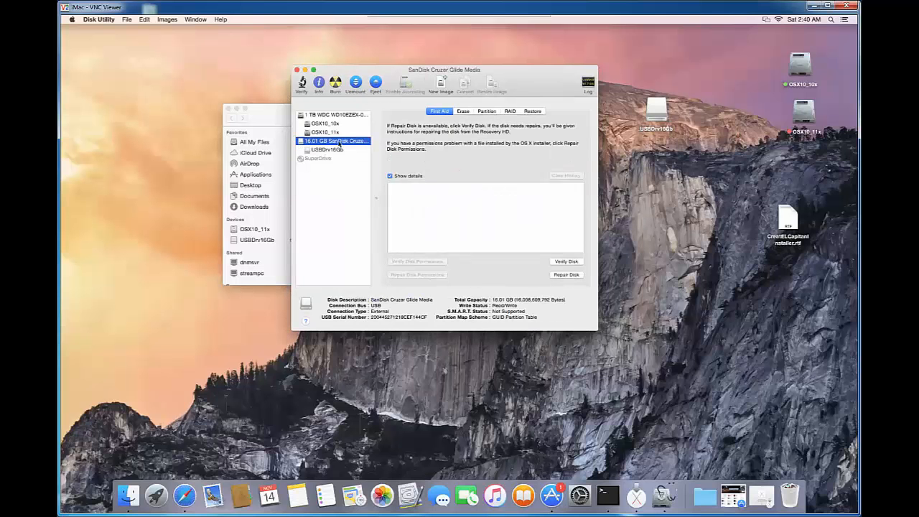
click(488, 111)
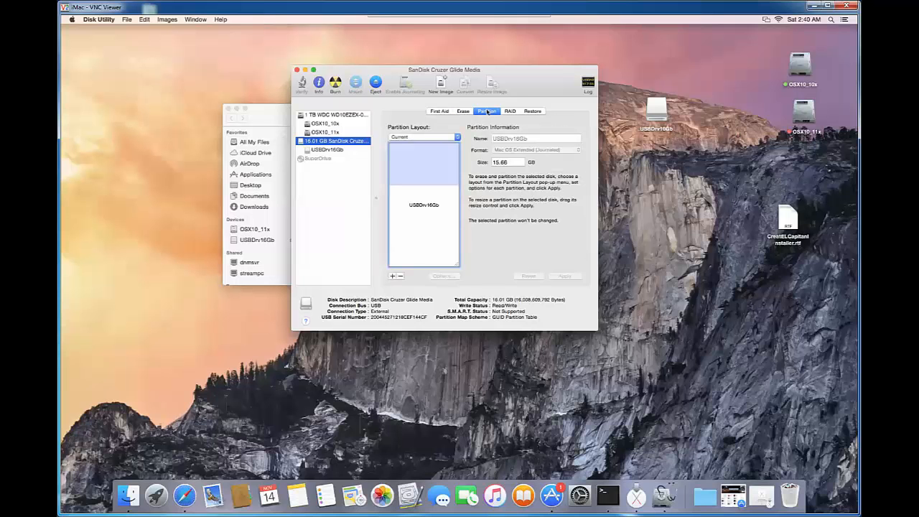
click(455, 138)
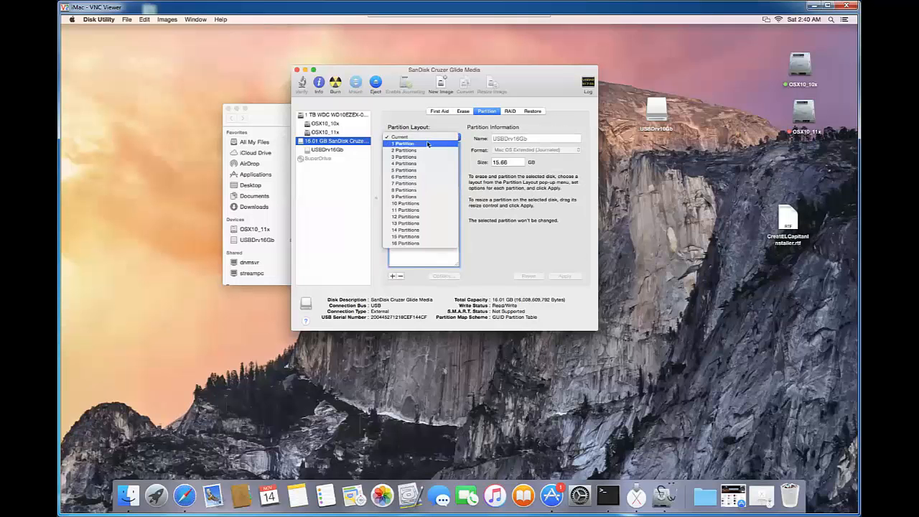
click(428, 145)
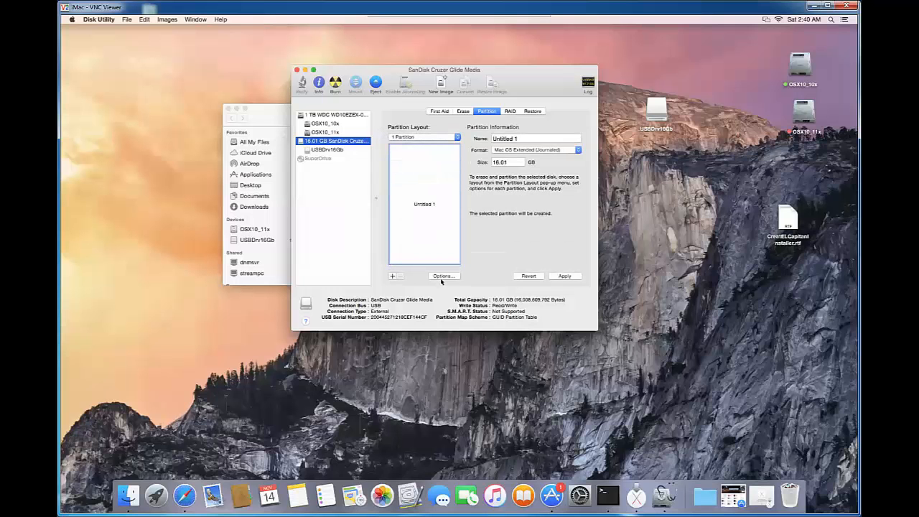
click(442, 278)
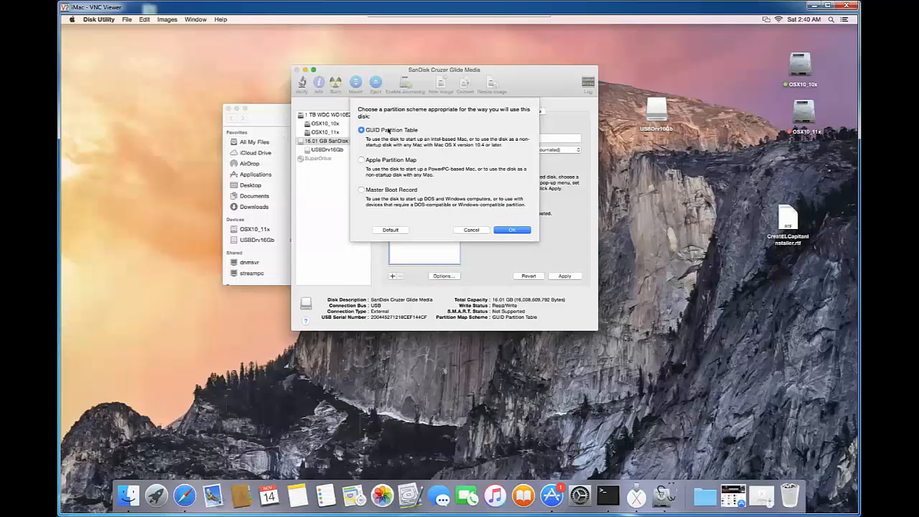
click(471, 230)
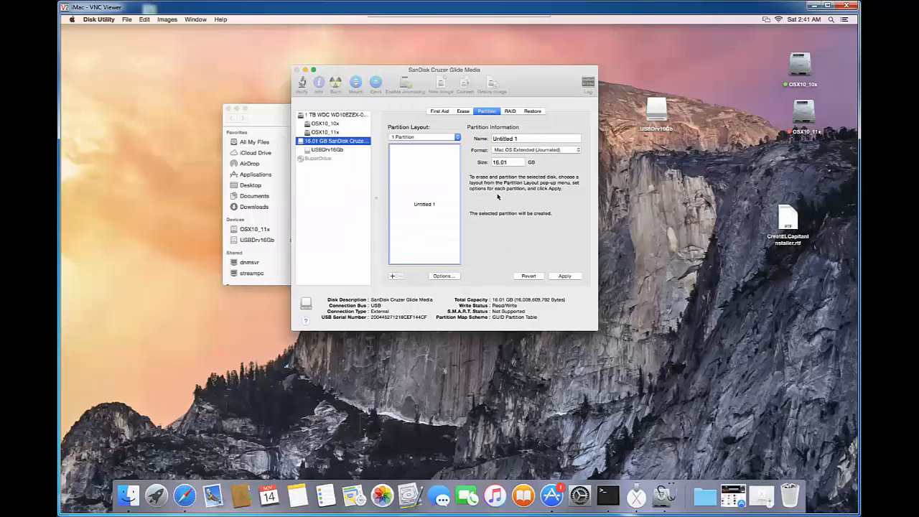
- Close Disk Utility, discarding the unapplied partition changes, and close the Utilities folder window
click(296, 70)
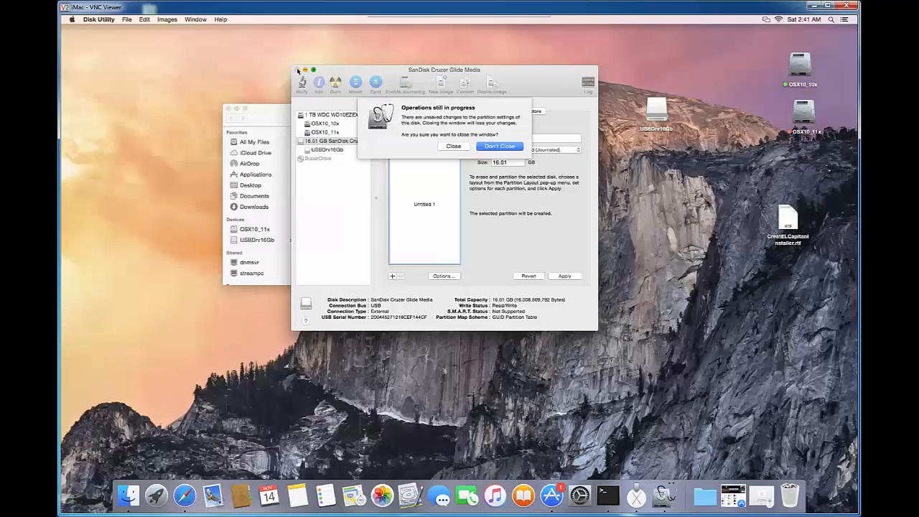
click(453, 146)
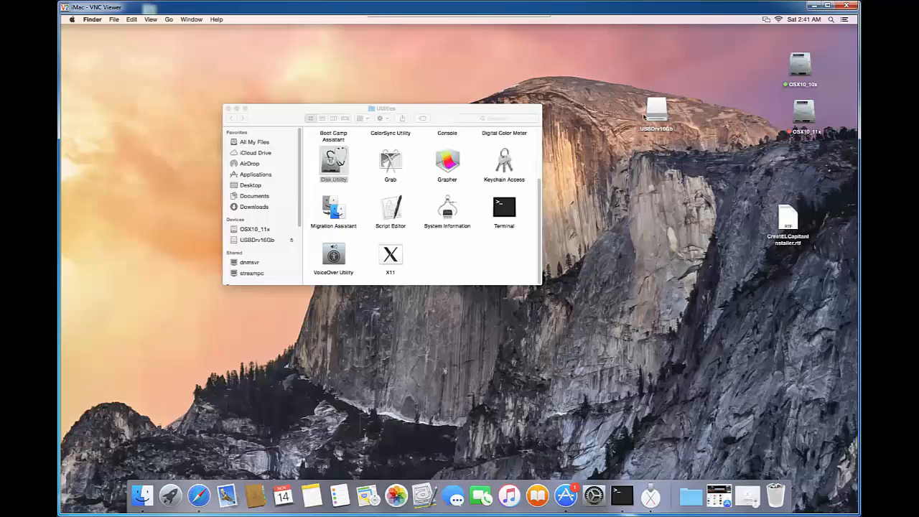
click(228, 108)
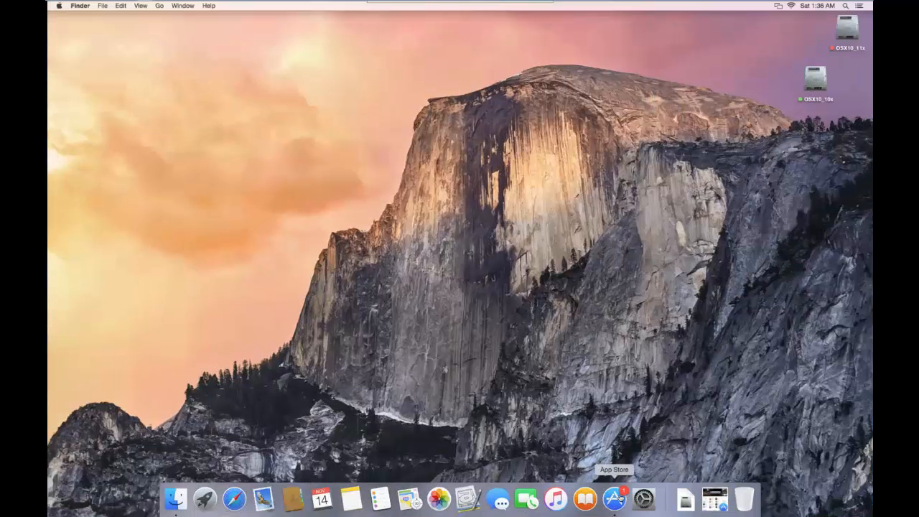
- Switch to the App Store and get OS X El Capitan, signing in with the Apple ID and account password
click(615, 498)
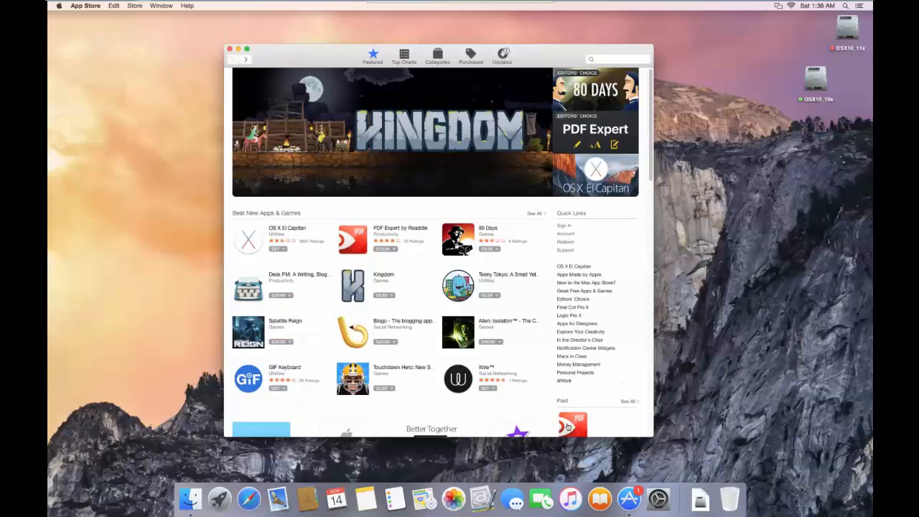
click(276, 250)
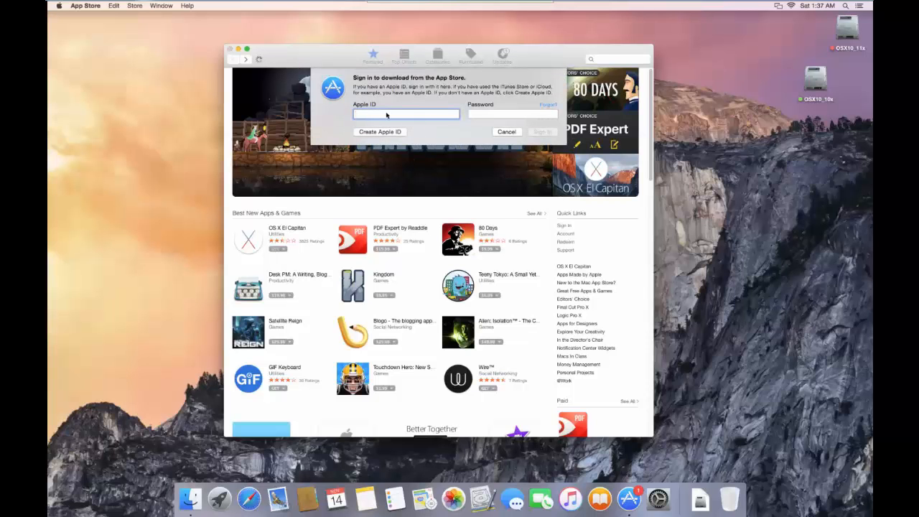
click(492, 114)
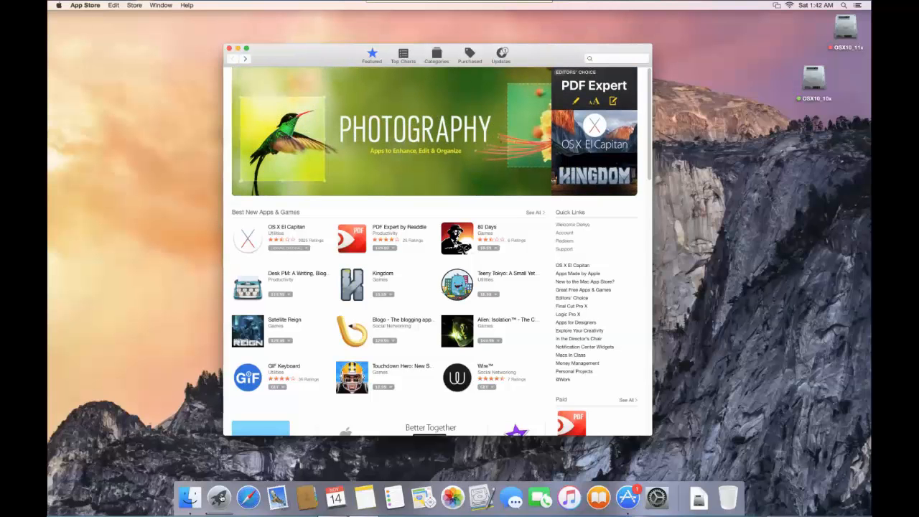
- Check the OS X El Capitan download in Launchpad and view its item in an enlarged Applications folder window
click(220, 497)
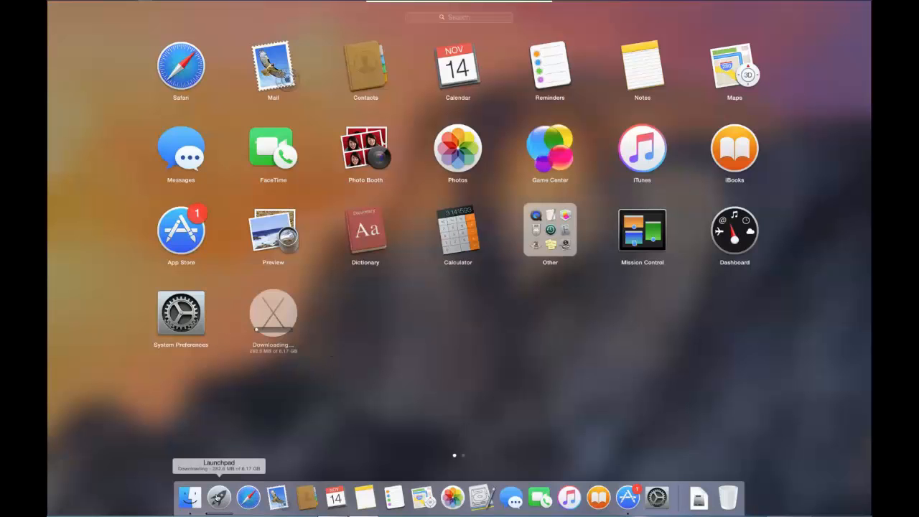
click(219, 496)
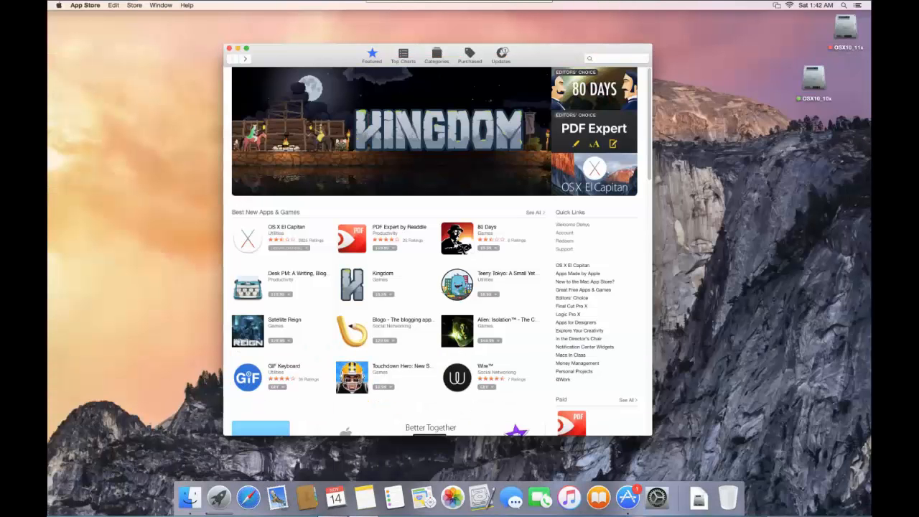
click(104, 29)
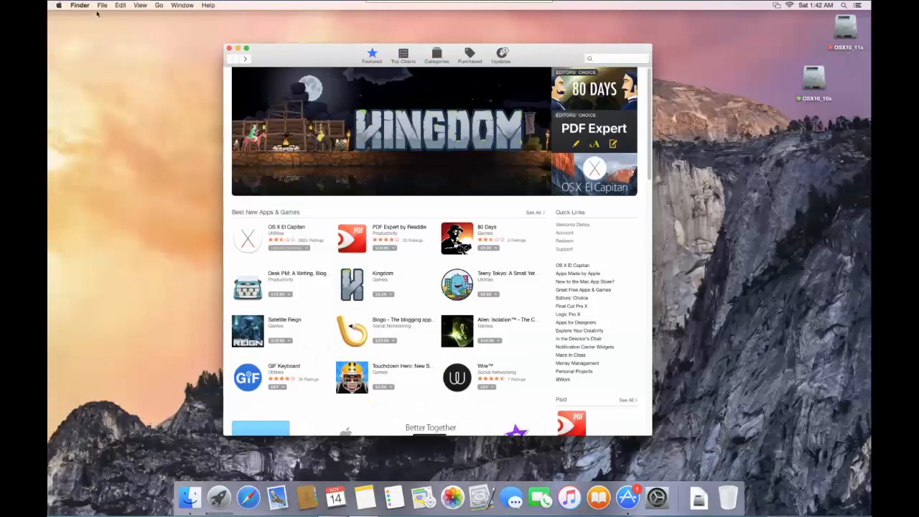
click(159, 5)
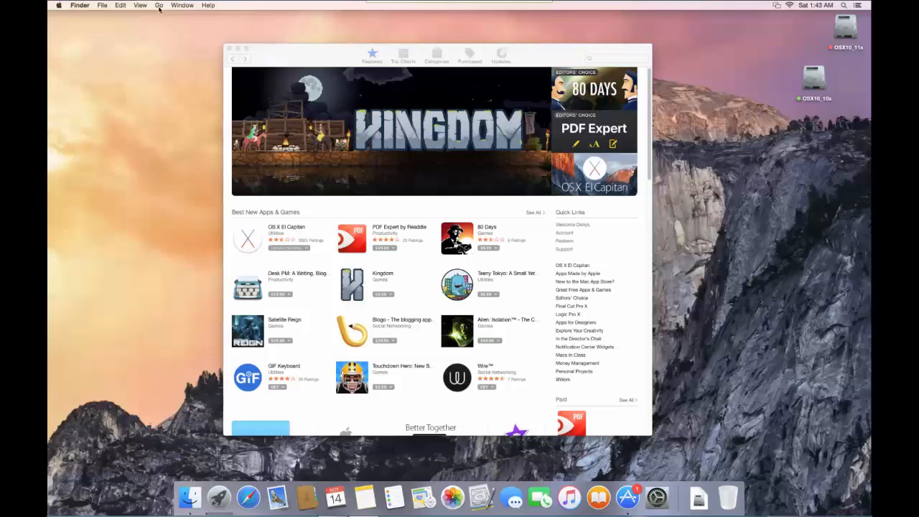
click(159, 6)
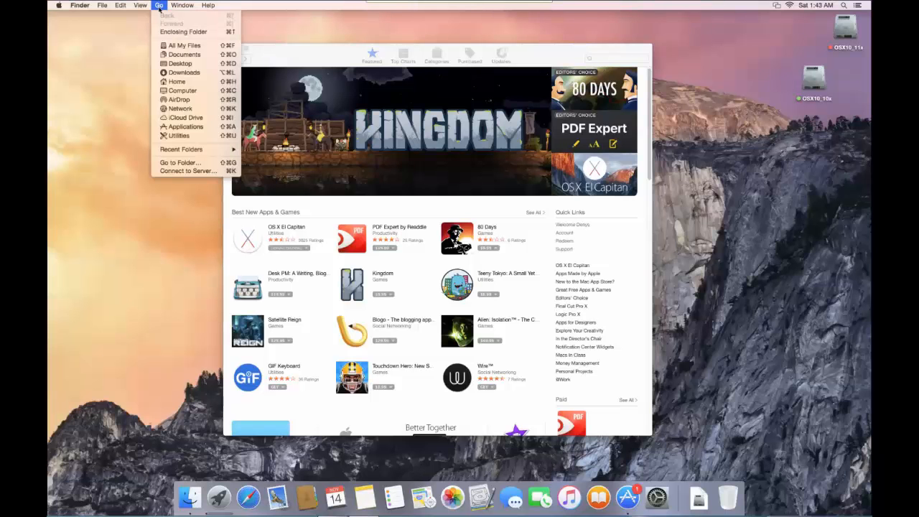
click(188, 127)
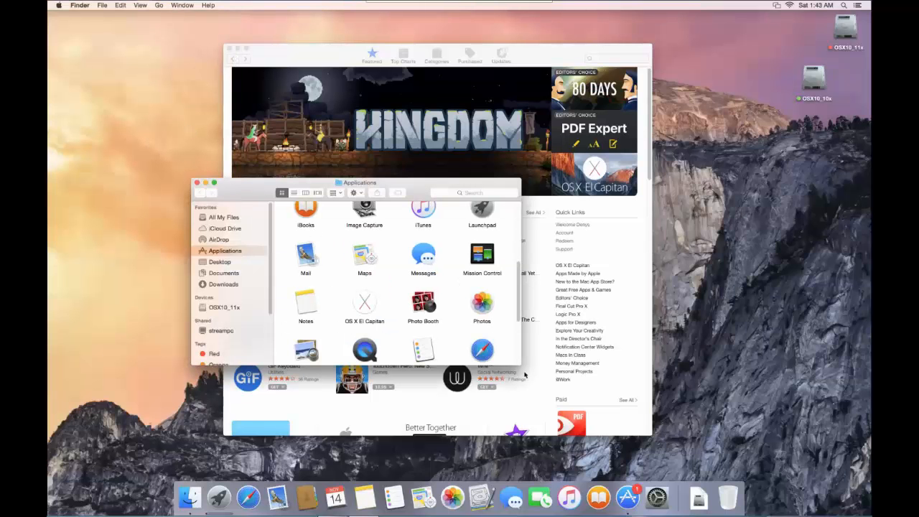
drag(522, 370, 577, 438)
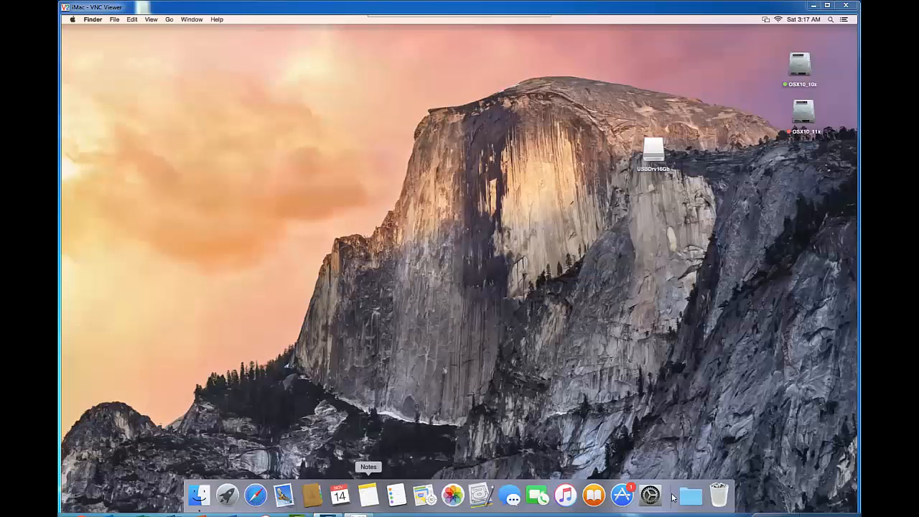
click(650, 148)
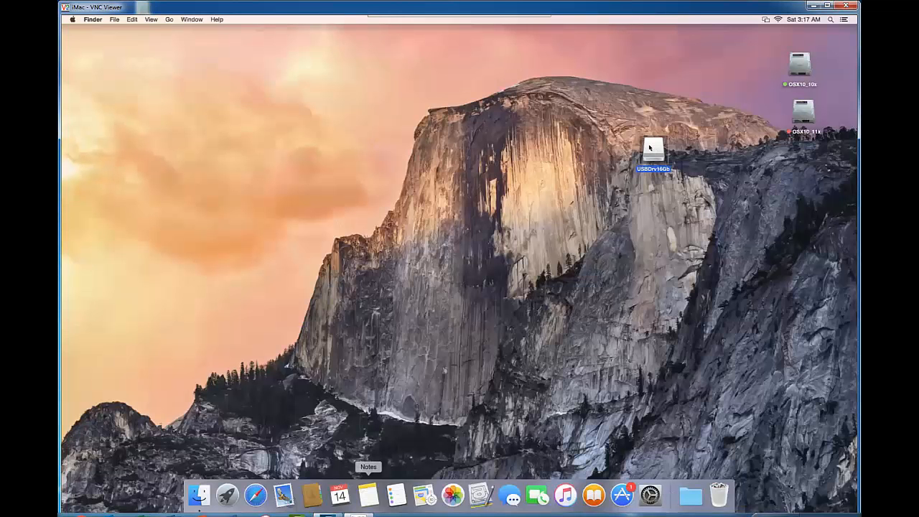
click(244, 442)
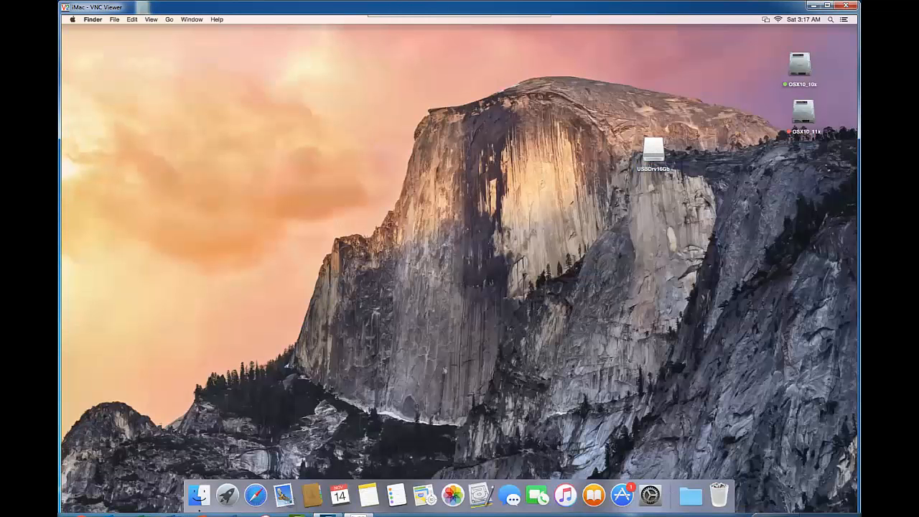
- Switch to Safari, search Google for diskmaker and open the DiskMaker X website
click(255, 496)
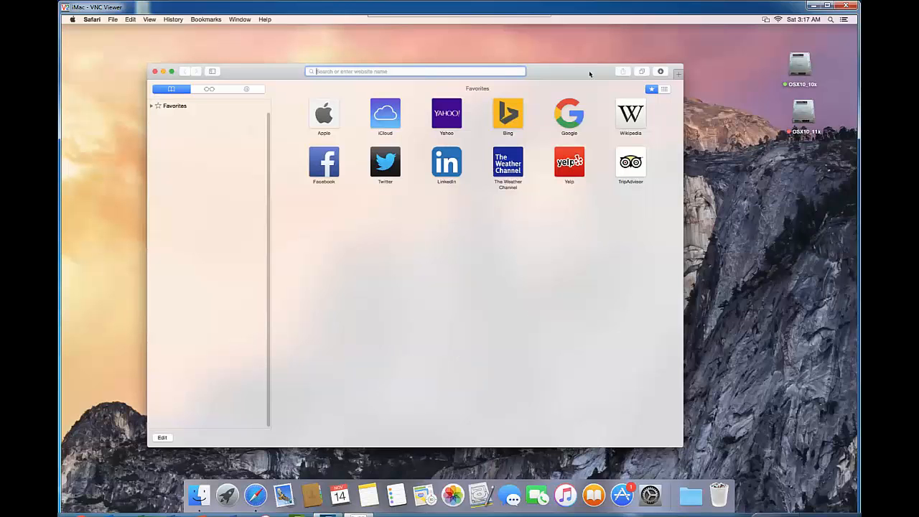
click(563, 126)
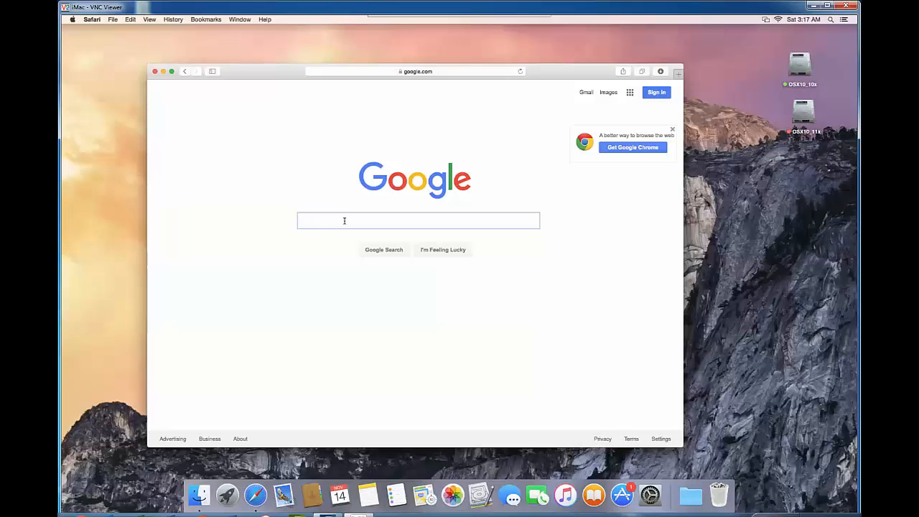
text(disk)
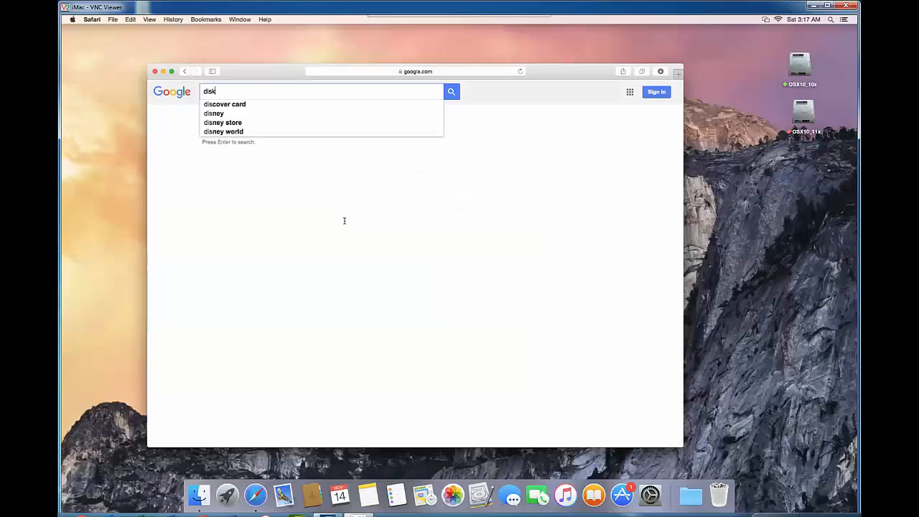
text(maker)
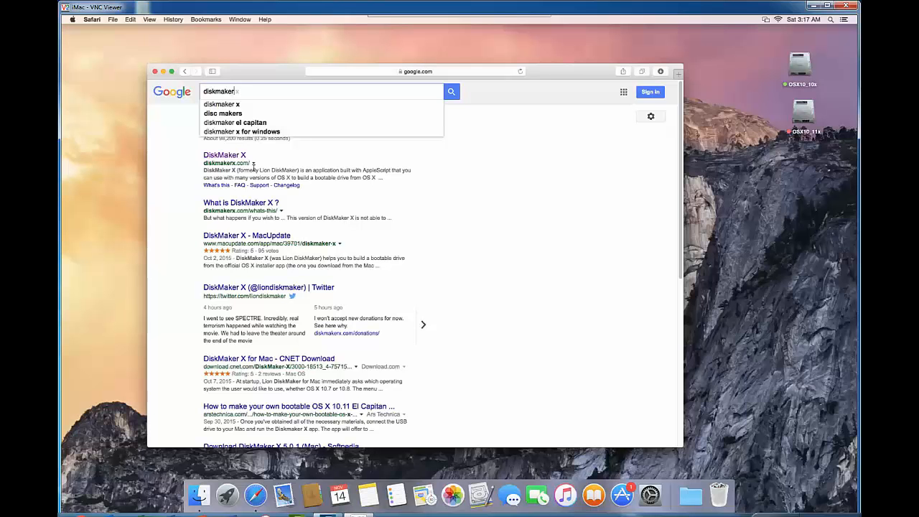
click(232, 155)
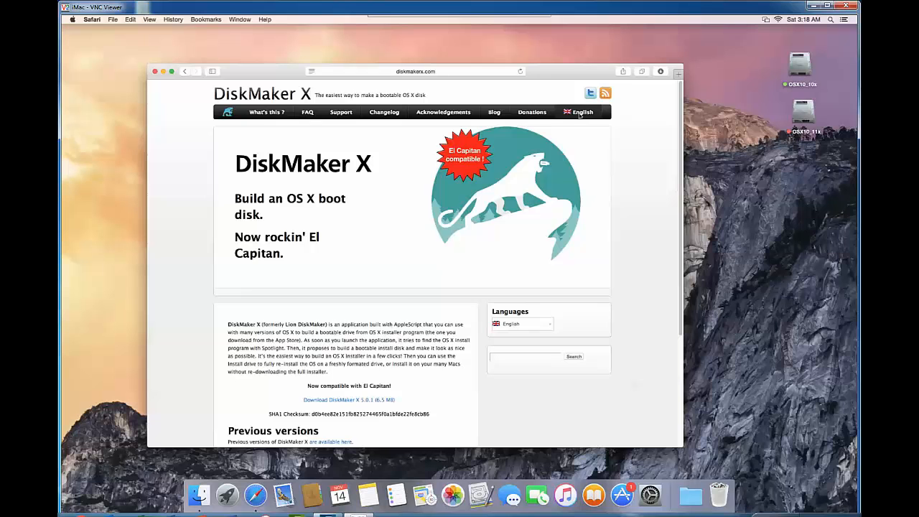
- Download DiskMaker X 5.0.1 from the English page and check for the file among the recent downloads
click(510, 324)
click(357, 403)
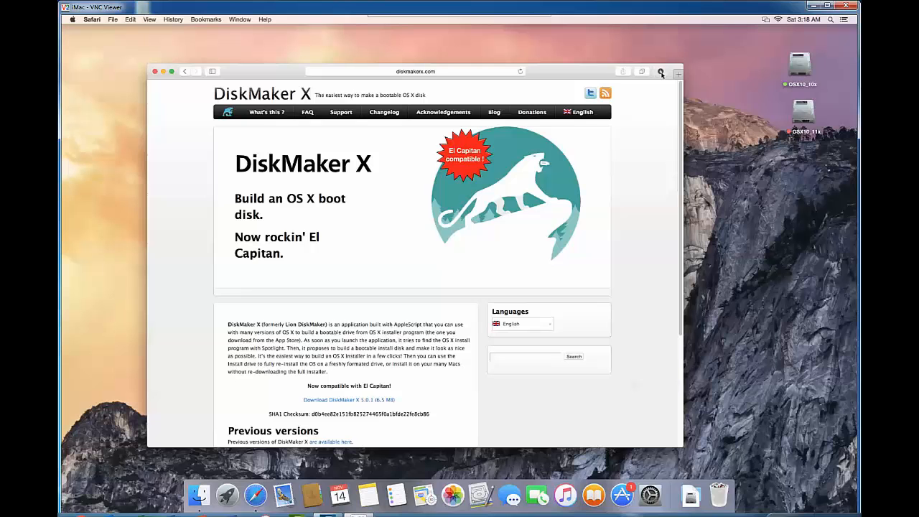
click(660, 72)
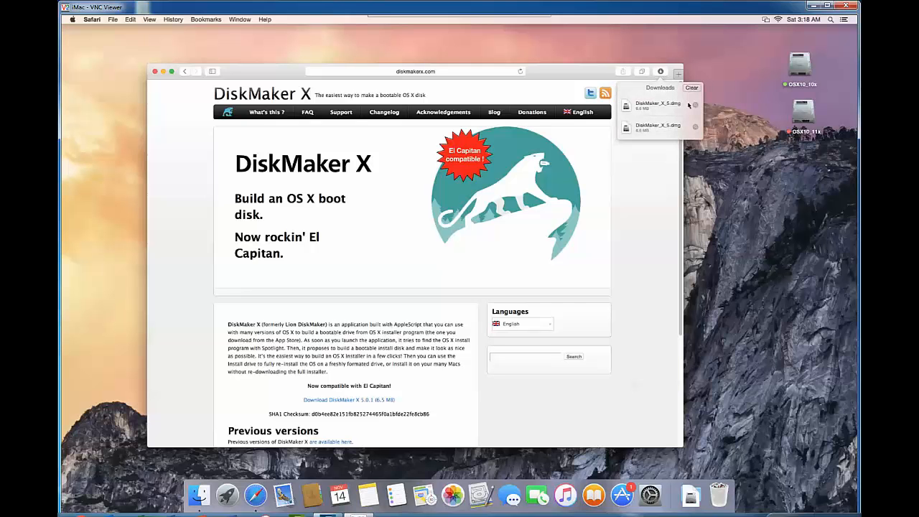
click(660, 73)
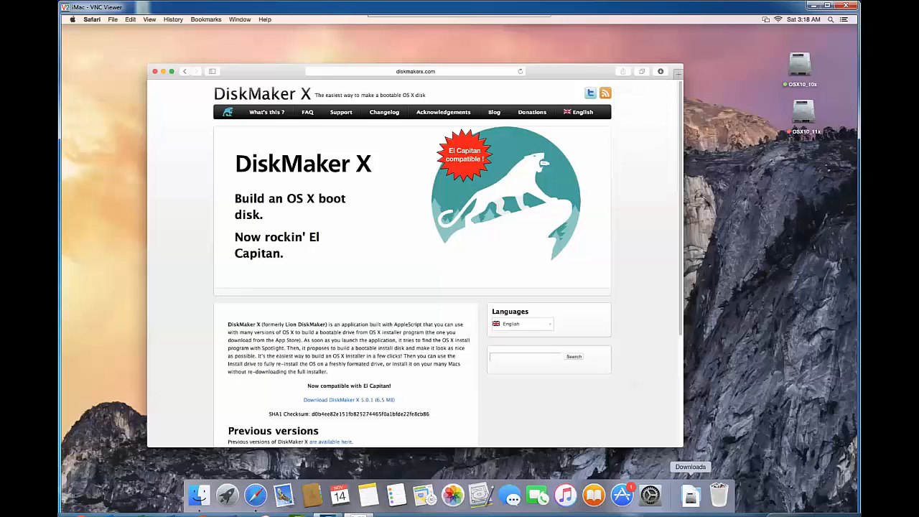
click(691, 495)
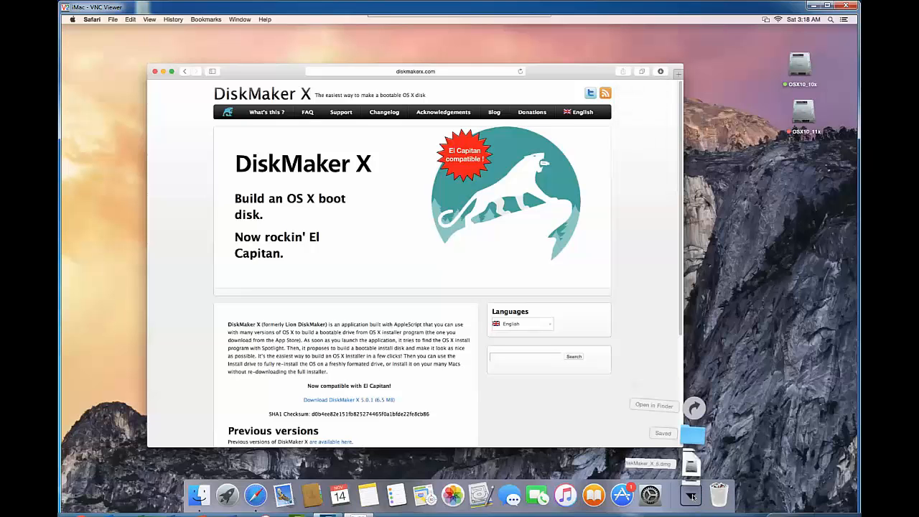
click(115, 88)
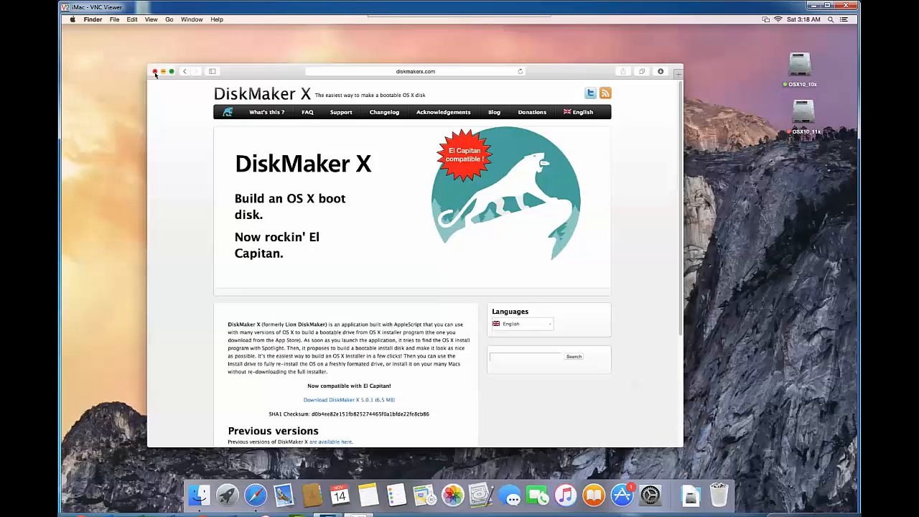
- Close the DiskMaker X website window and open the Downloads folder in Finder
click(155, 72)
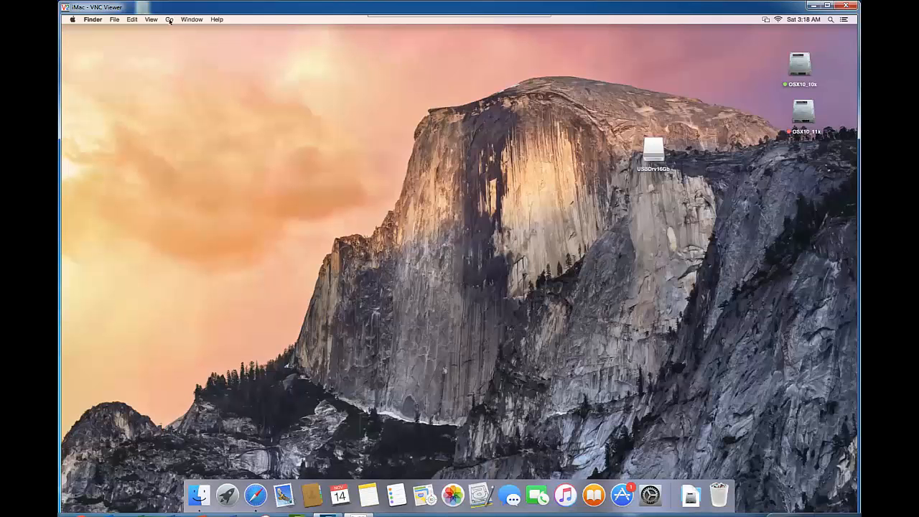
click(169, 20)
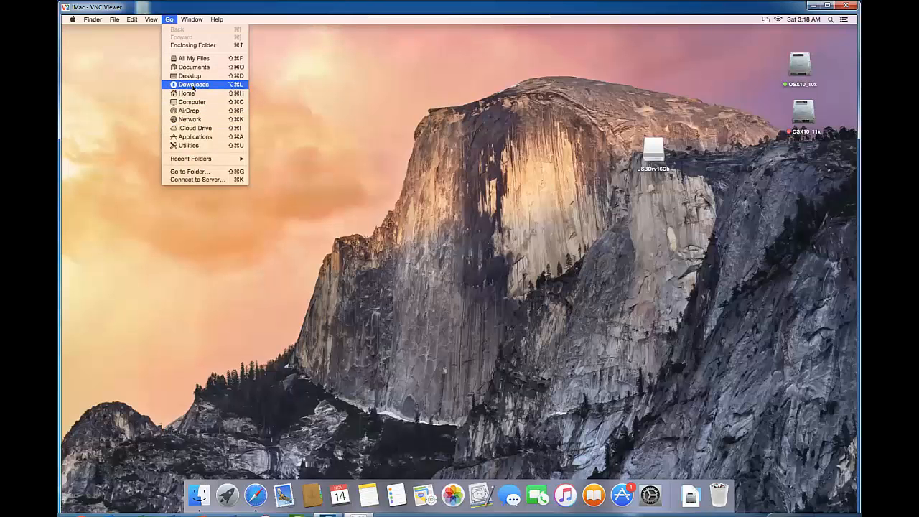
click(193, 85)
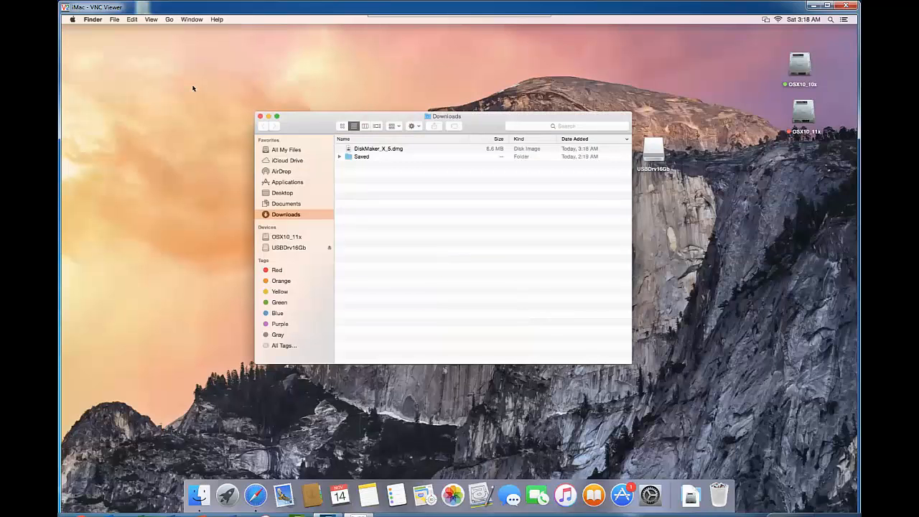
- Open DiskMaker_X_5.dmg from Downloads and copy DiskMaker X 5 into the Applications folder
click(396, 149)
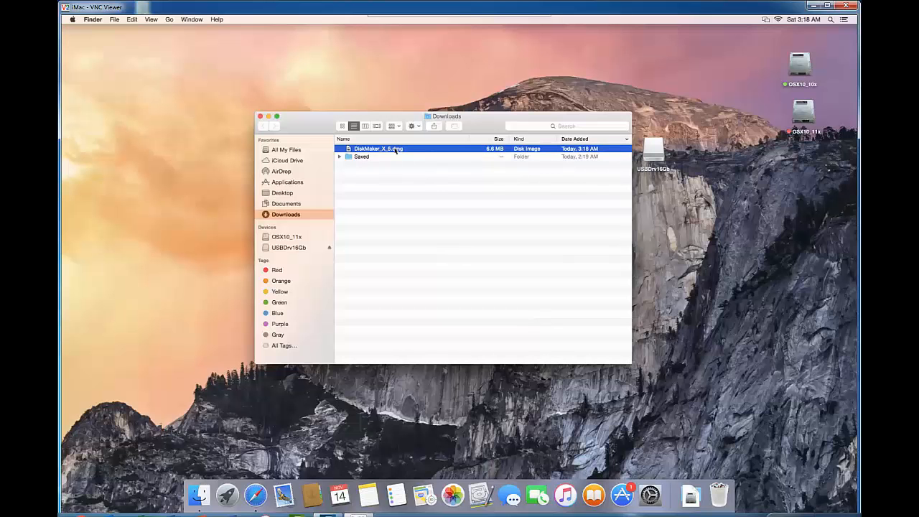
double_click(395, 148)
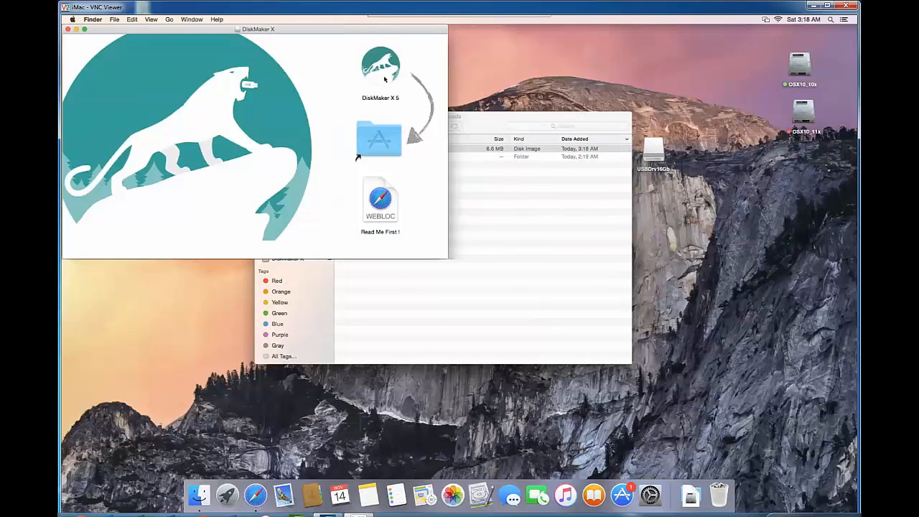
drag(385, 79, 385, 141)
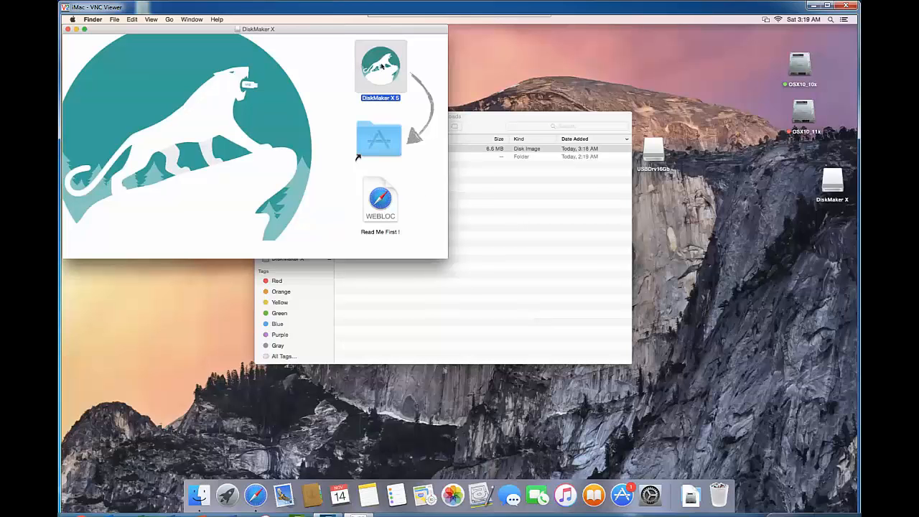
drag(385, 74, 379, 145)
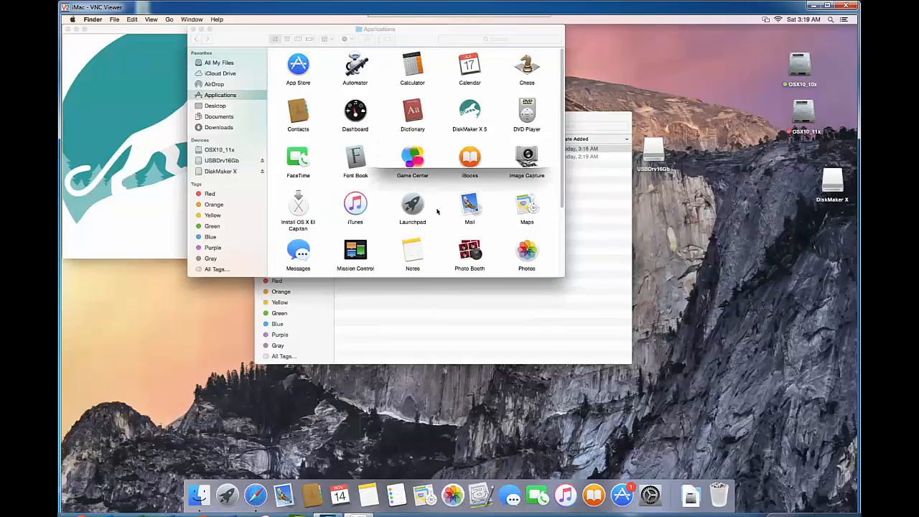
click(470, 110)
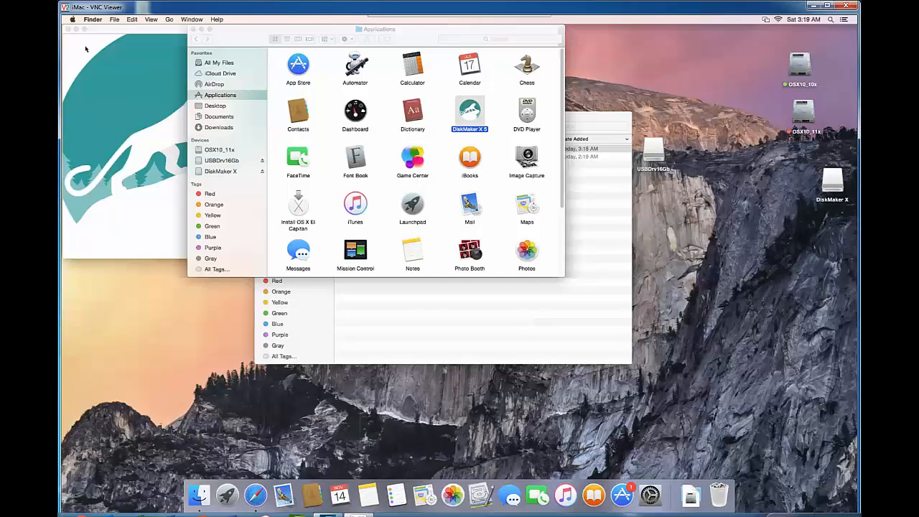
- Stop the duplicate copy of DiskMaker X 5 and close the disk image and Downloads windows, keeping the Applications window open
click(100, 30)
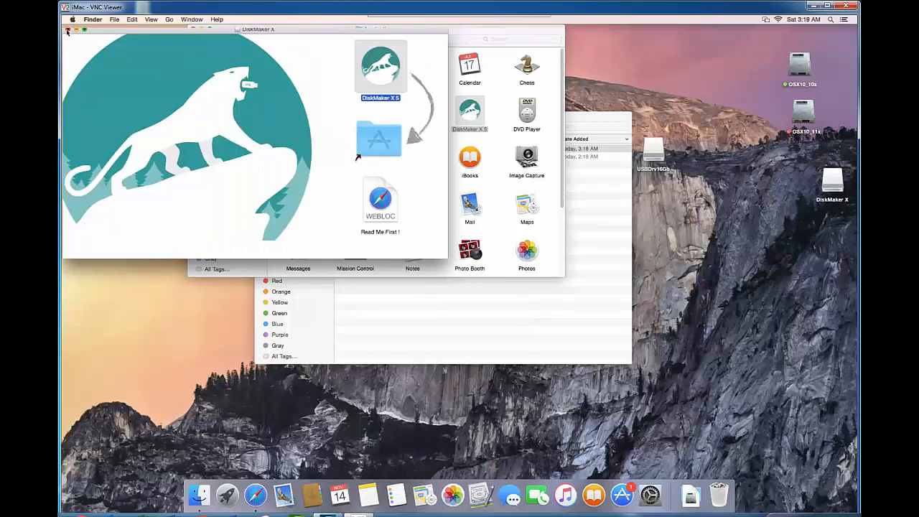
click(68, 31)
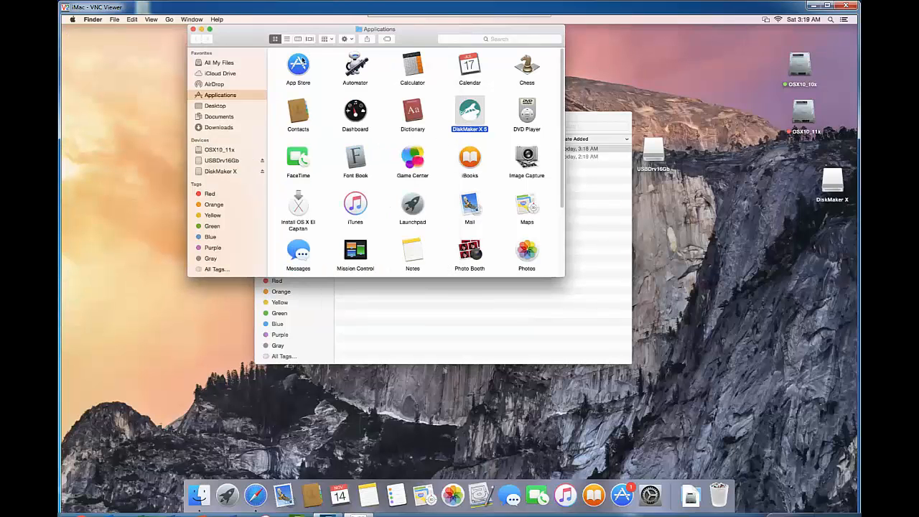
drag(248, 41, 303, 234)
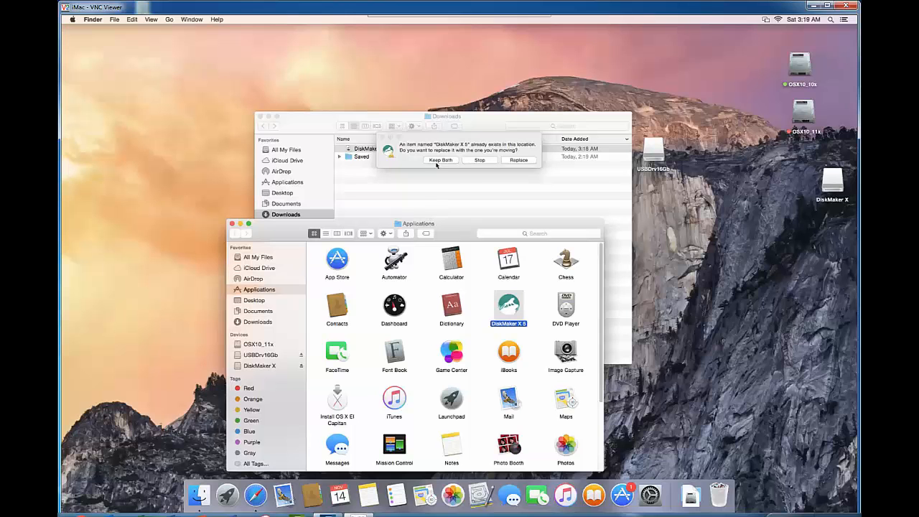
click(480, 160)
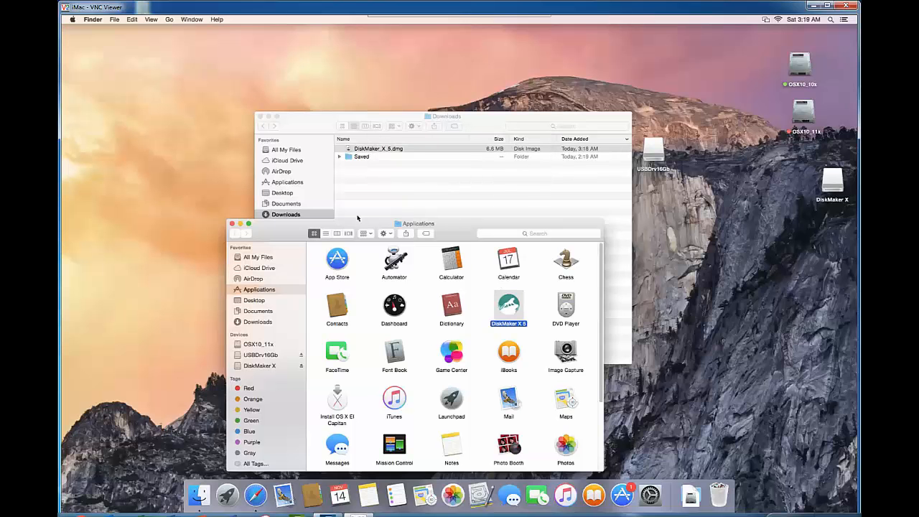
click(260, 116)
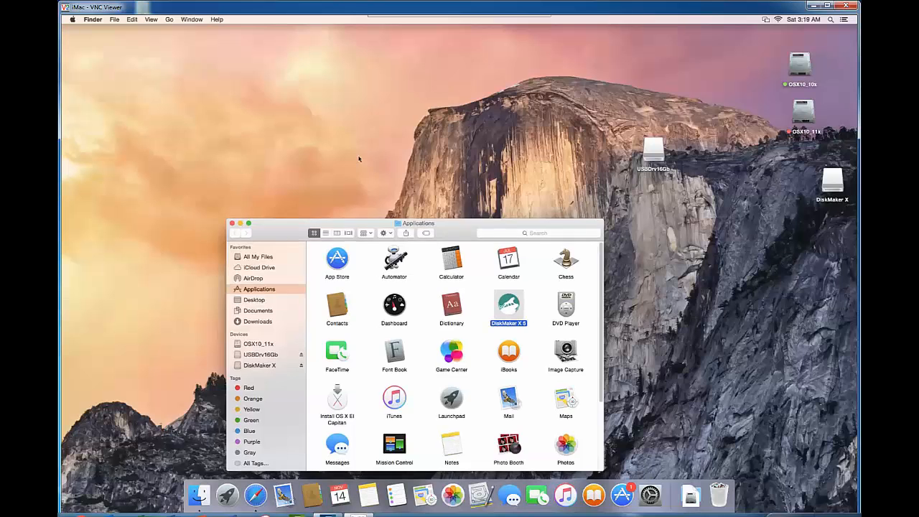
drag(375, 224, 344, 94)
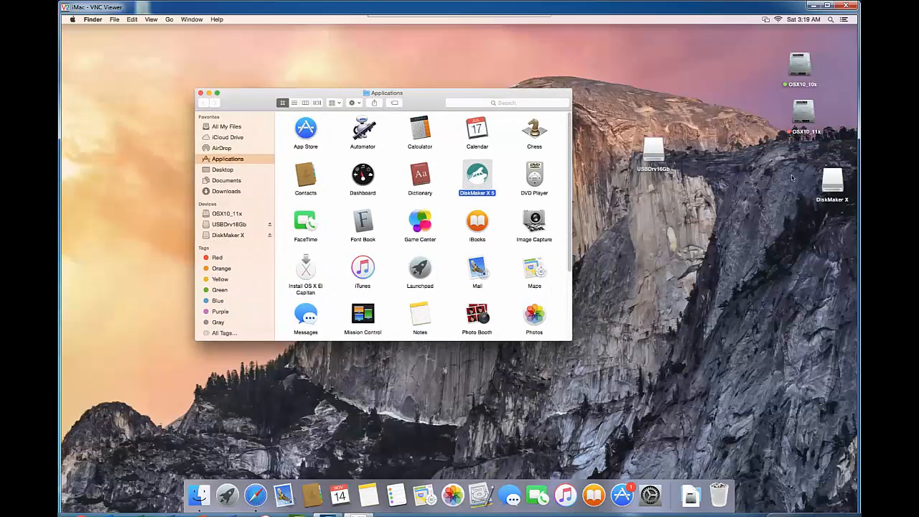
- Eject the mounted DiskMaker X disk image from the desktop
drag(837, 181, 777, 173)
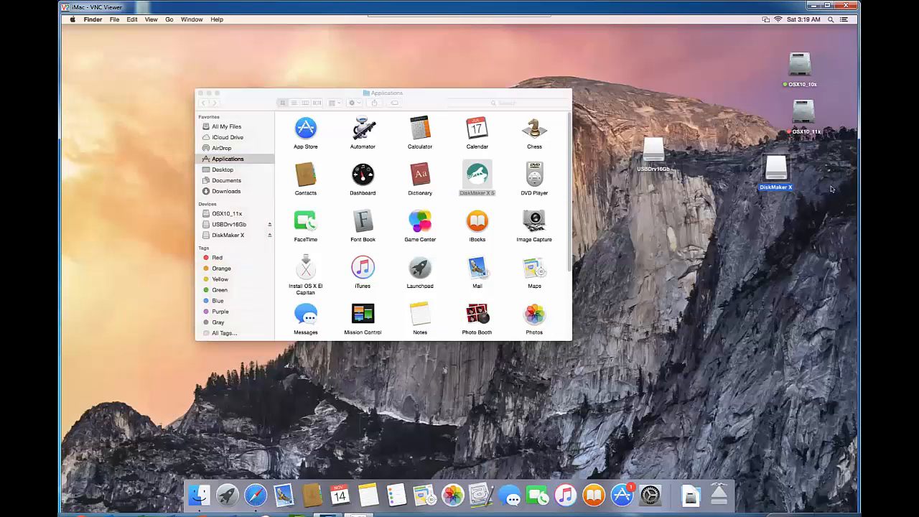
right_click(776, 170)
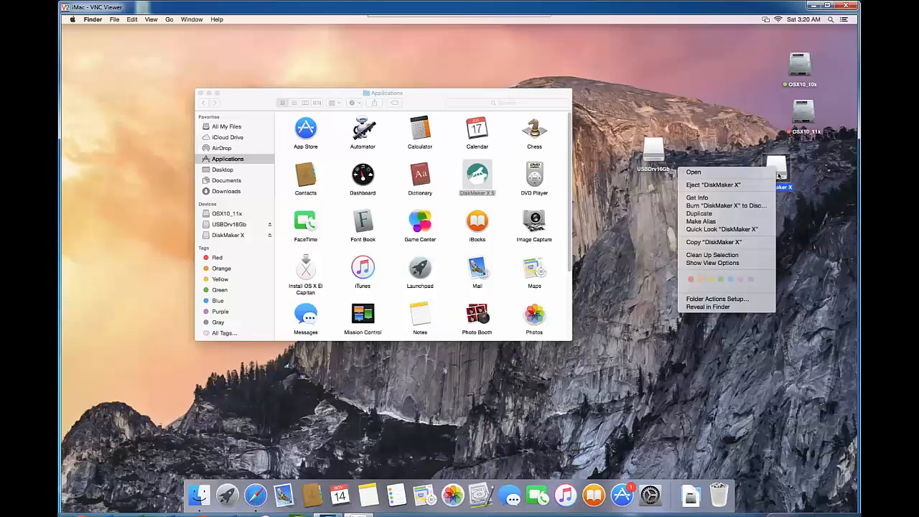
click(699, 184)
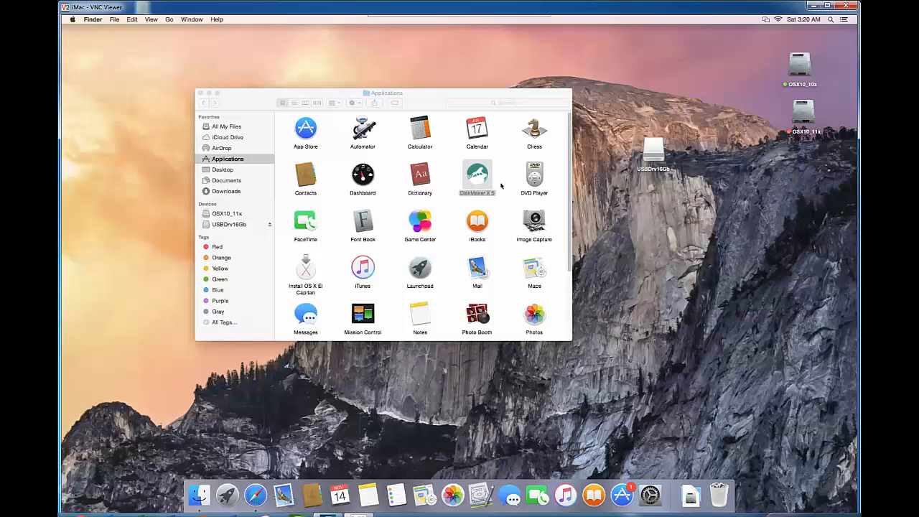
- Launch DiskMaker X 5 from the Applications folder, allow the downloaded application to open, and bring up its welcome dialog
click(482, 174)
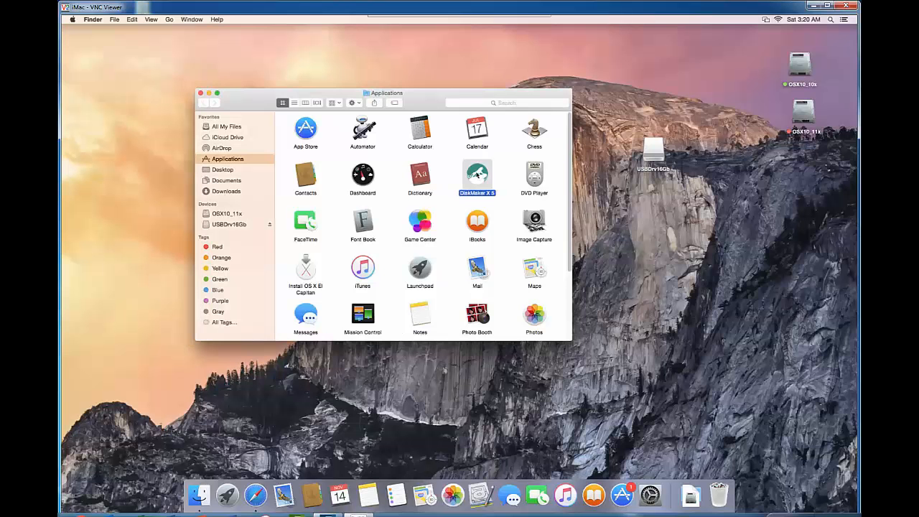
double_click(477, 174)
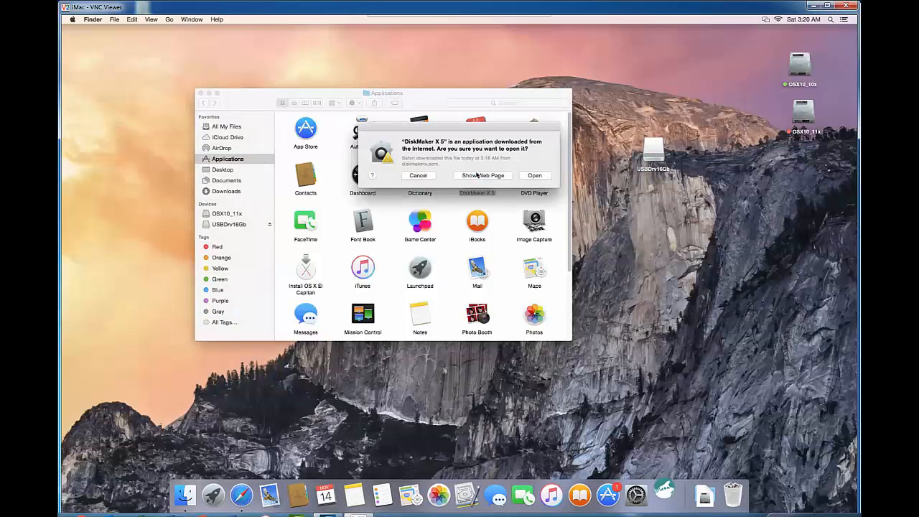
click(535, 176)
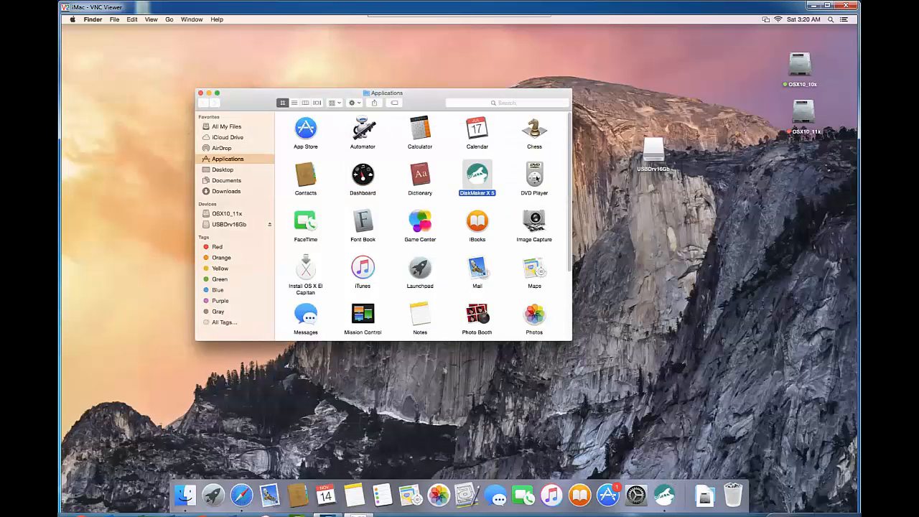
drag(275, 103, 160, 208)
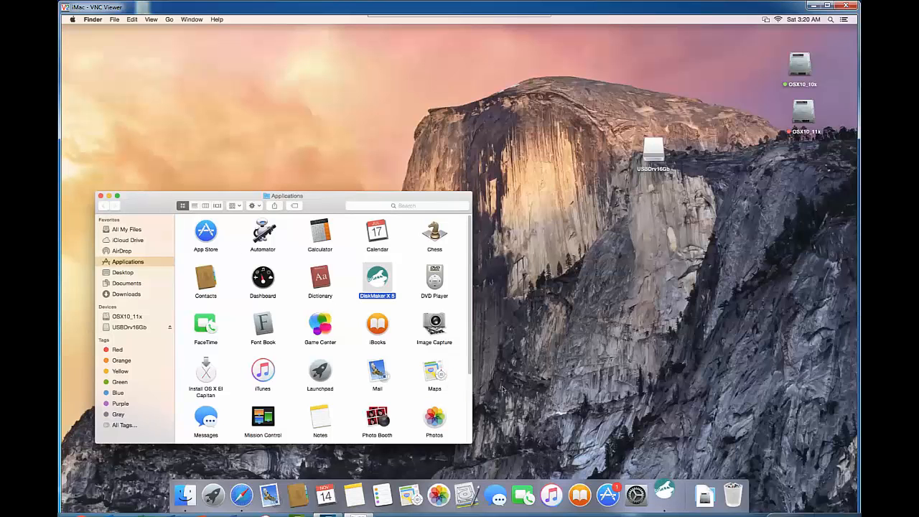
click(664, 494)
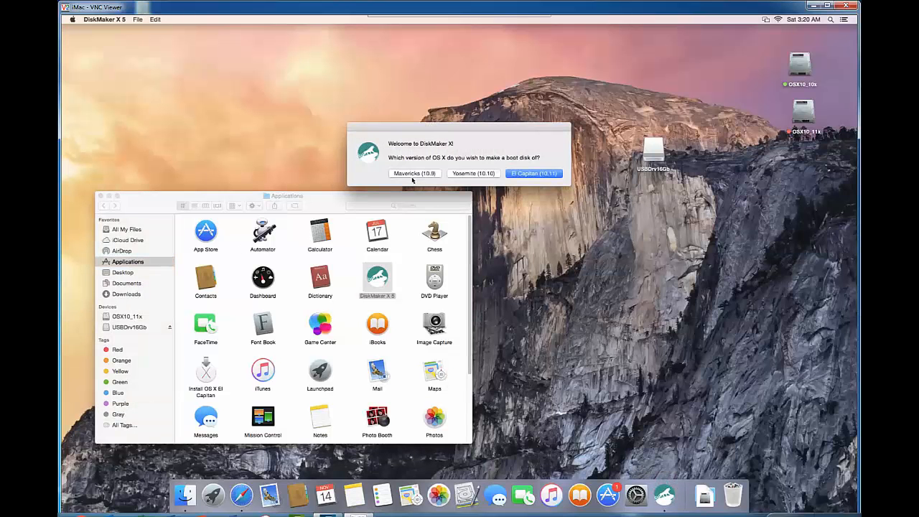
click(528, 176)
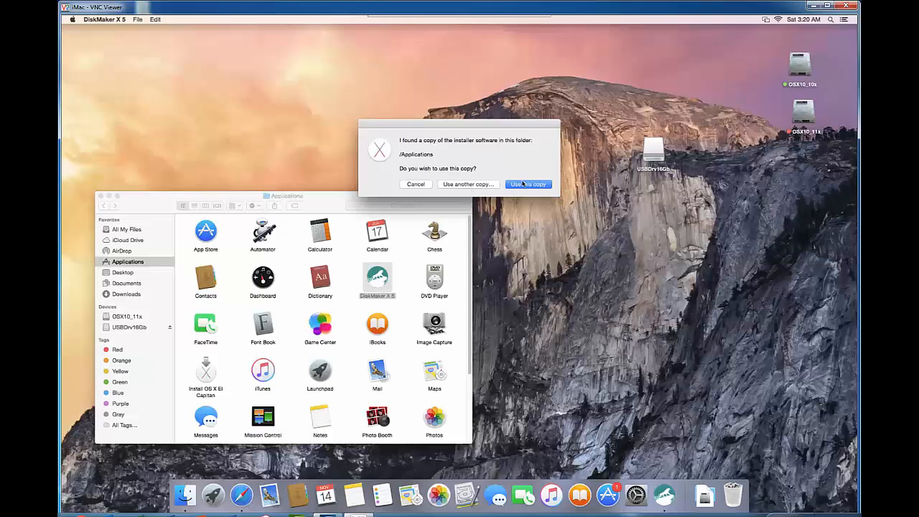
click(474, 185)
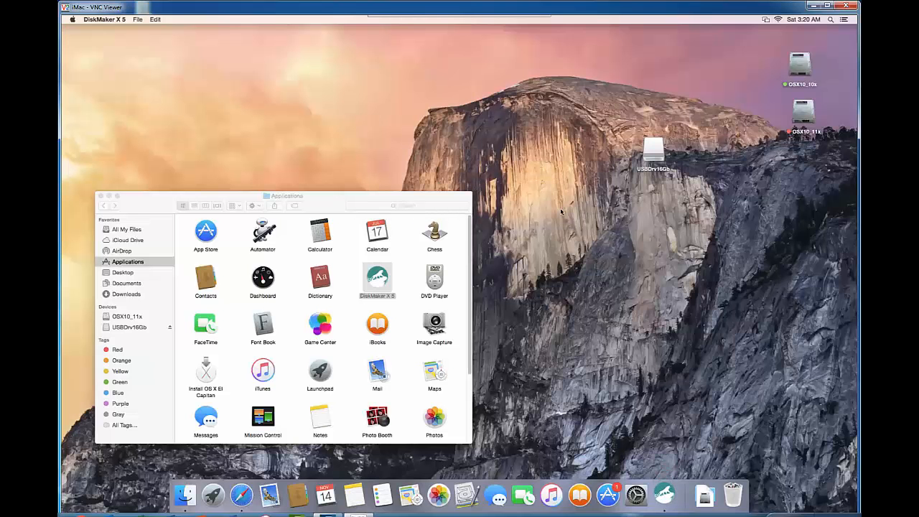
right_click(668, 495)
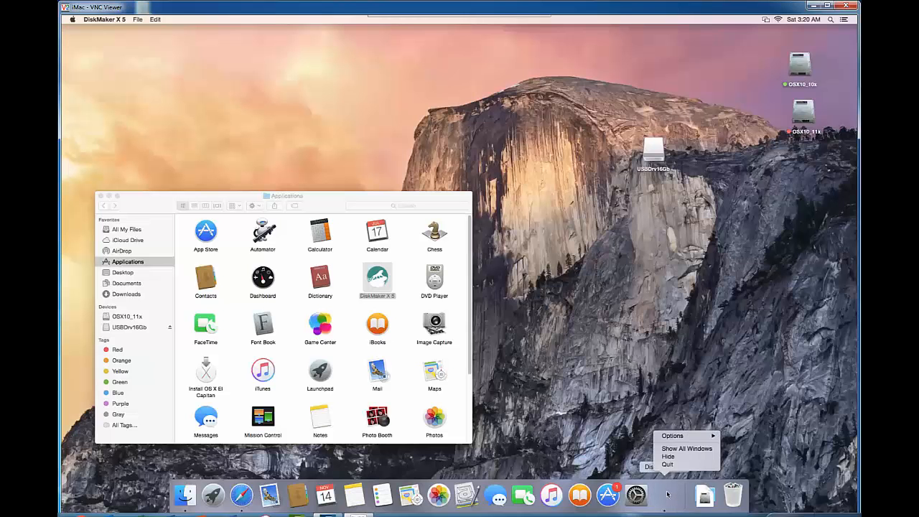
click(592, 423)
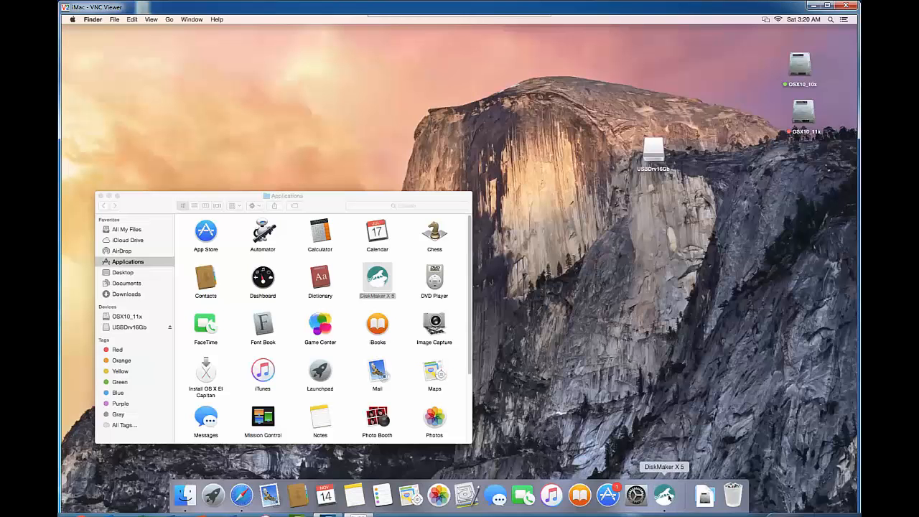
click(668, 495)
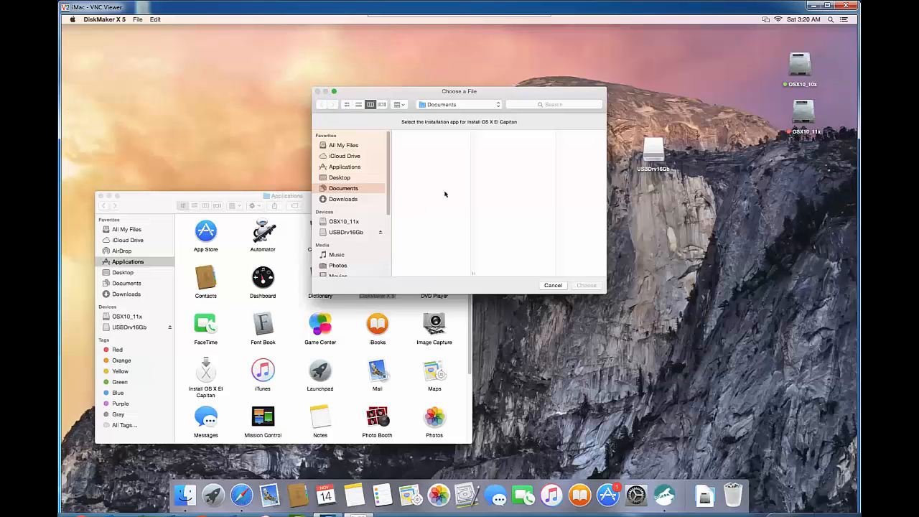
click(348, 232)
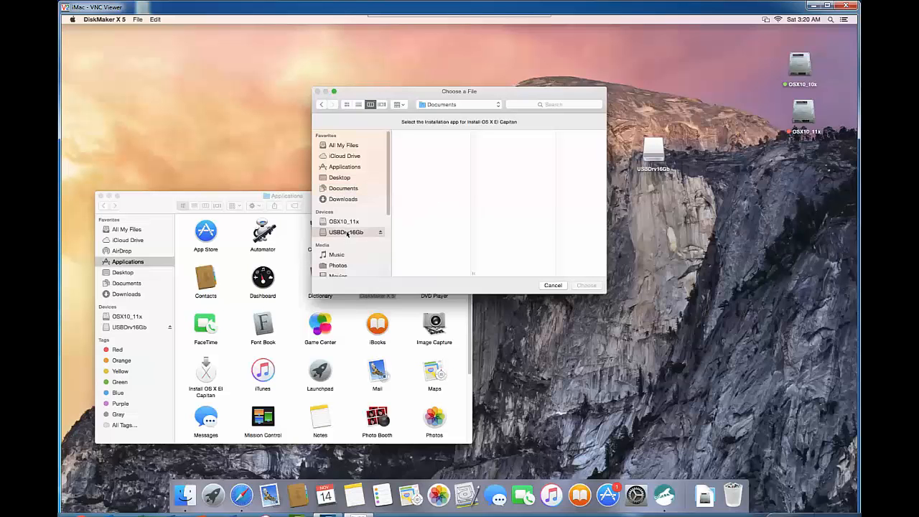
click(553, 286)
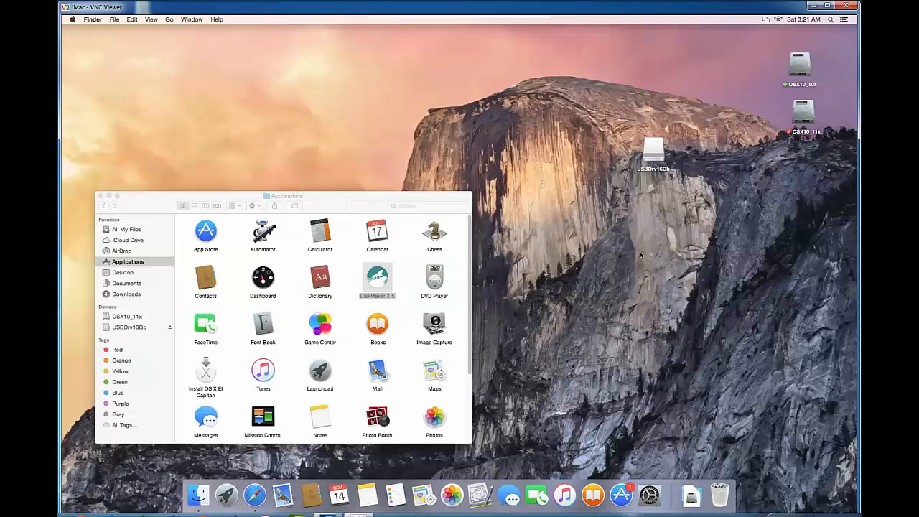
- Launch DiskMaker X 5, choose El Capitan (10.11) as the boot disk version, and use the installer copy found in /Applications
double_click(376, 277)
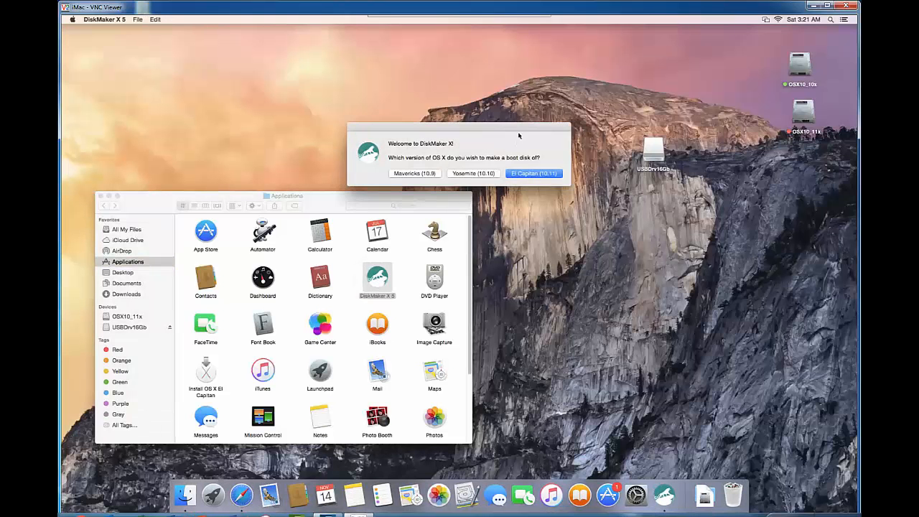
click(535, 173)
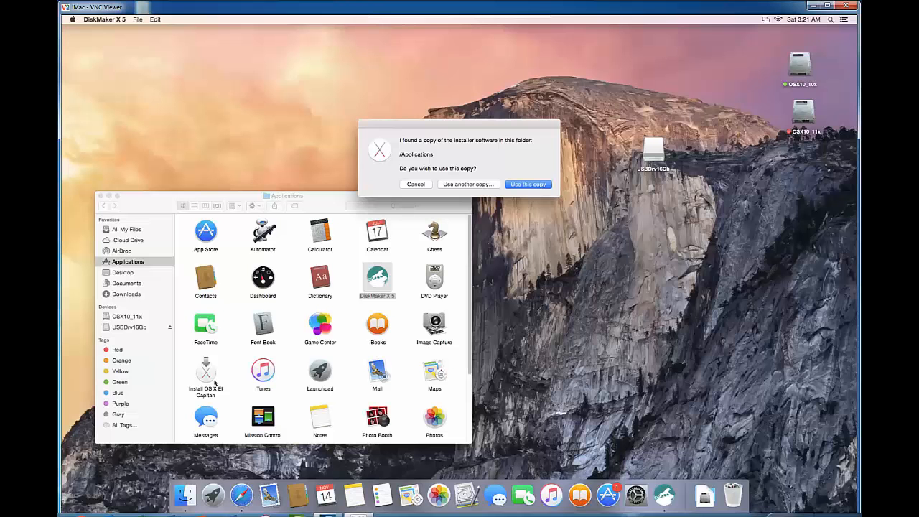
click(546, 184)
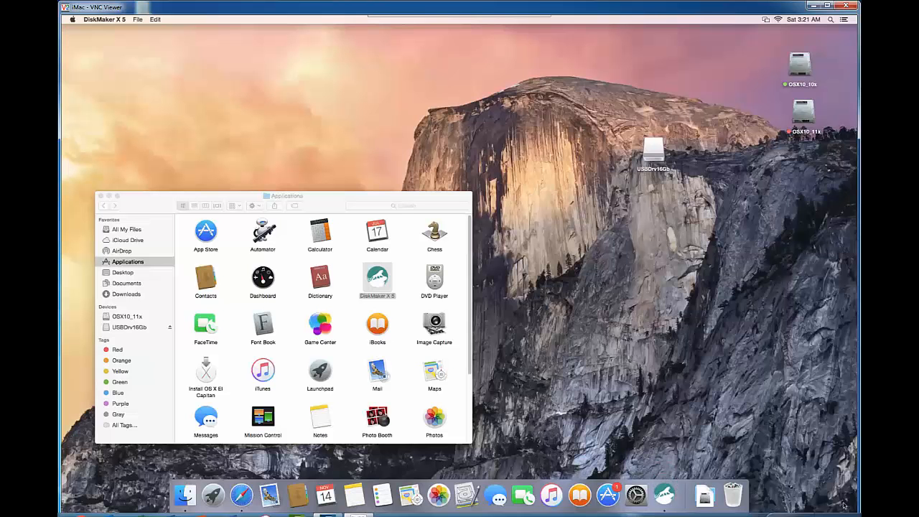
click(665, 496)
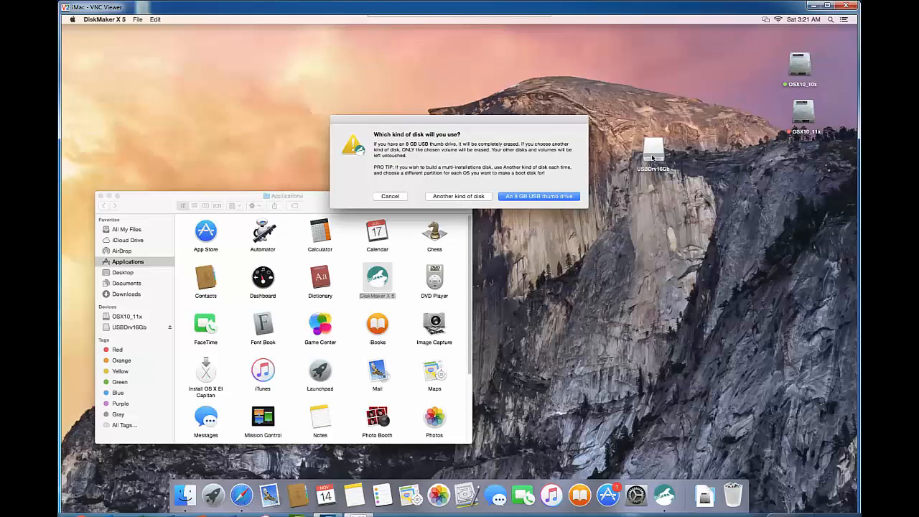
- Choose an 8 GB USB thumb drive as the disk kind, select USBDrv16Gb, and confirm erasing it and continuing to the administrator authorization
click(547, 196)
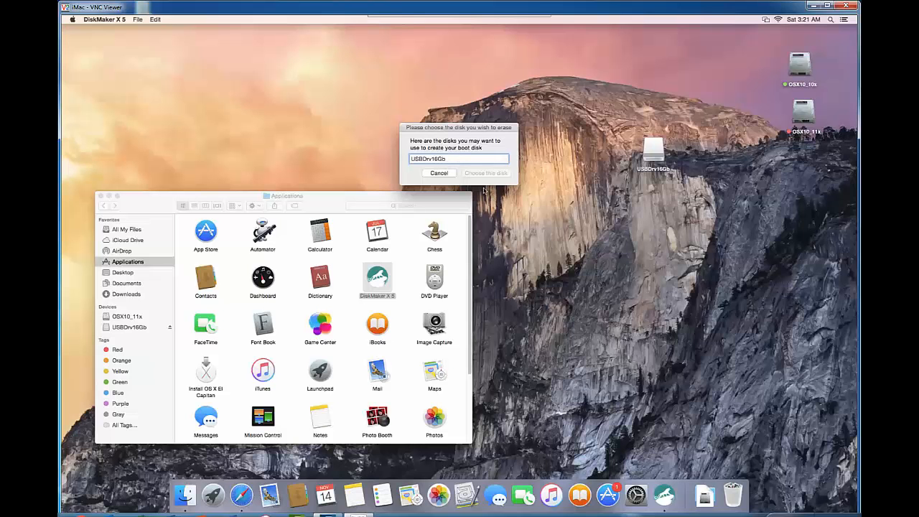
click(457, 159)
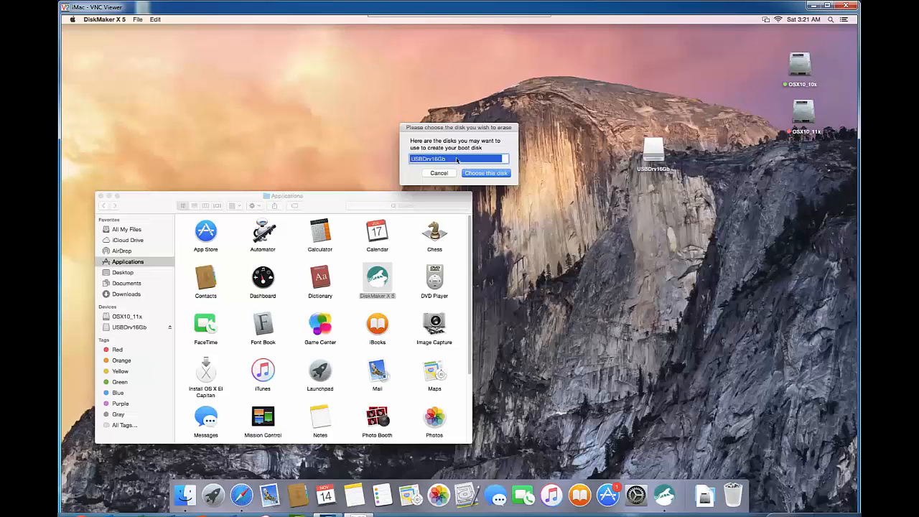
click(491, 174)
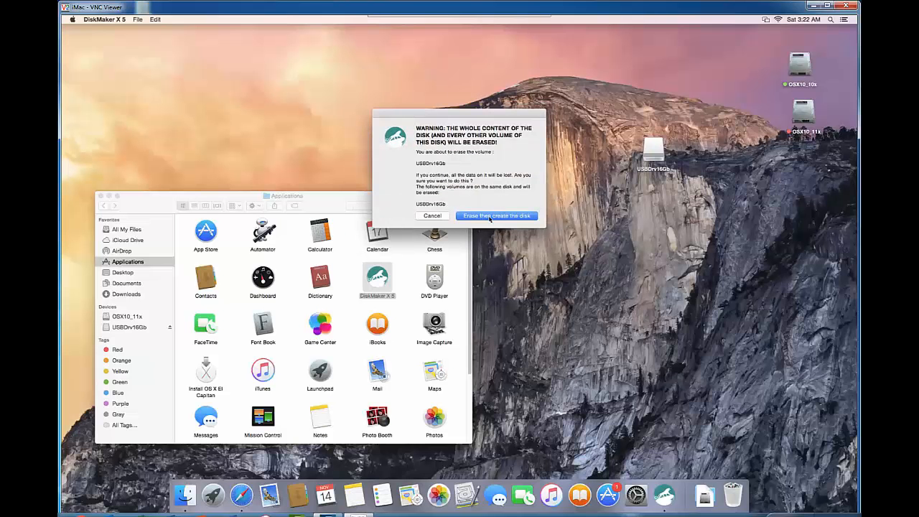
click(496, 217)
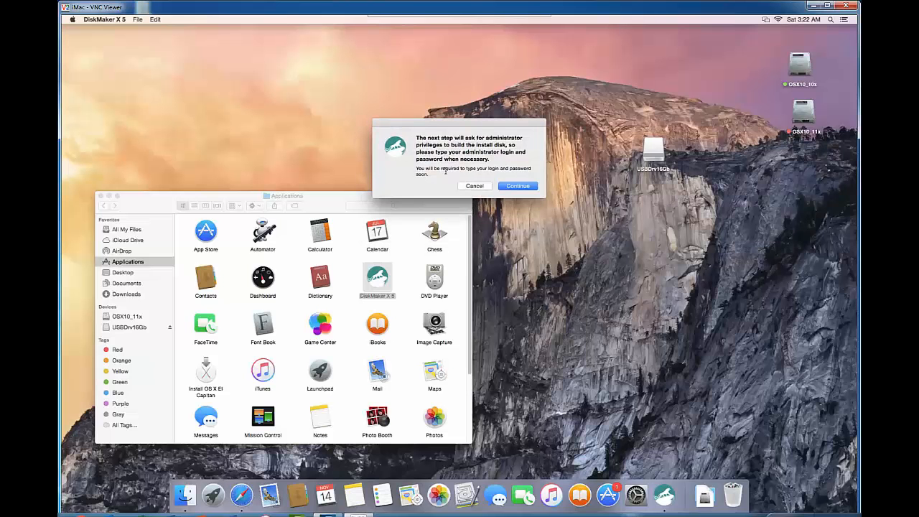
click(517, 190)
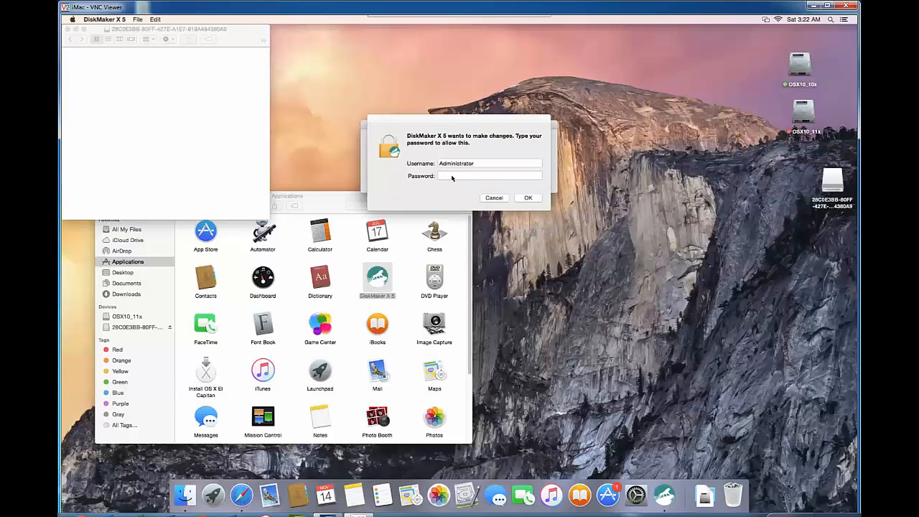
- Authorize DiskMaker X 5 to make changes by entering the administrator account's password, starting the boot disk creation
click(448, 179)
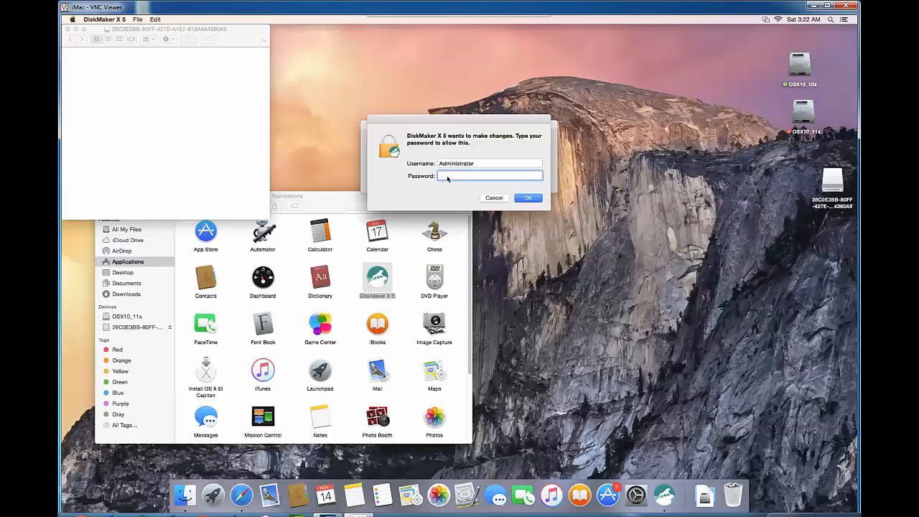
text(•••••••)
click(530, 199)
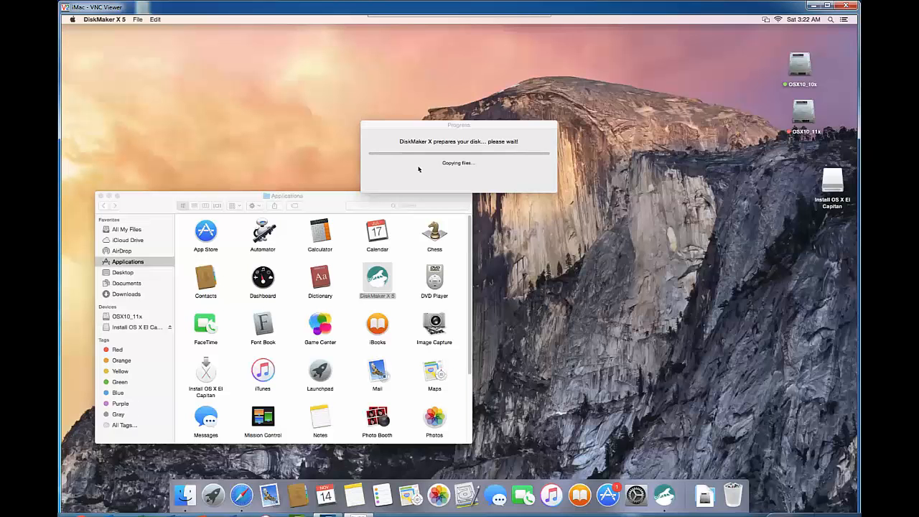
- Close the Applications window and quit DiskMaker X once the boot disk is ready
click(100, 196)
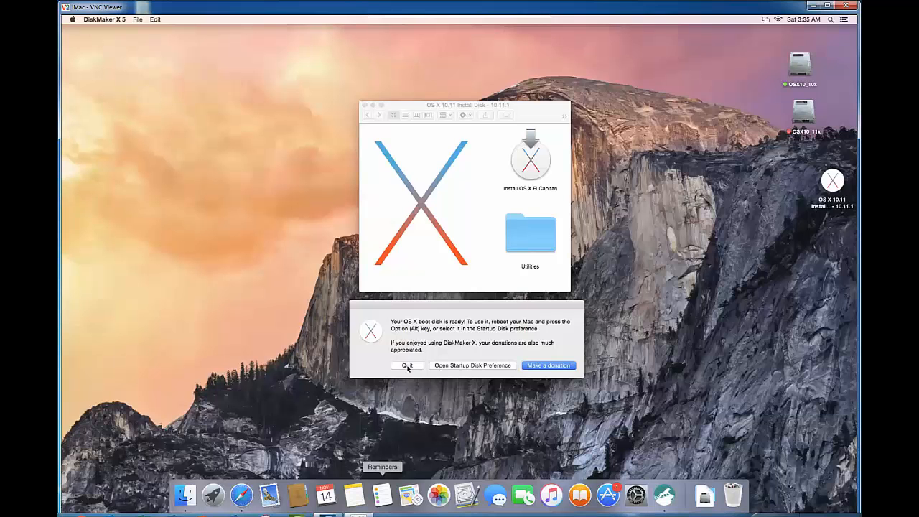
click(407, 367)
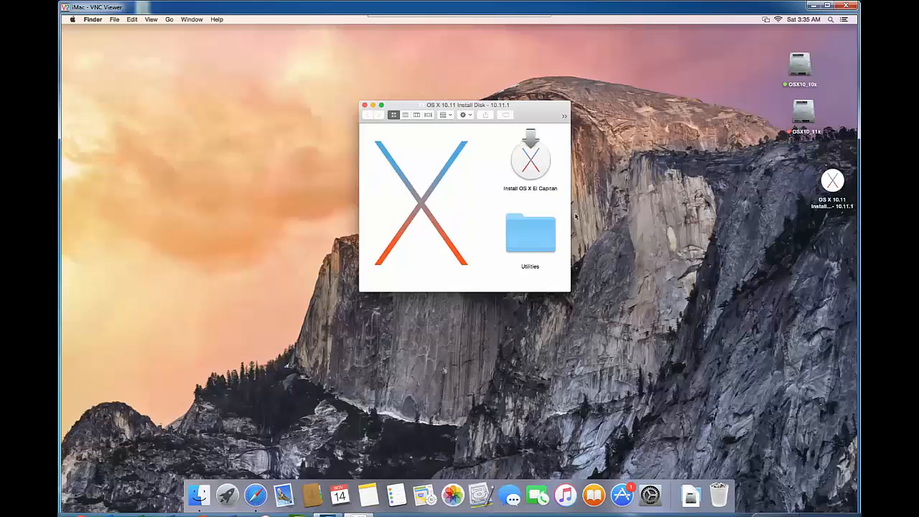
- Examine the Utilities folder on the OS X 10.11 install disk, and reopen the disk from the desktop to check its contents before closing it
click(544, 237)
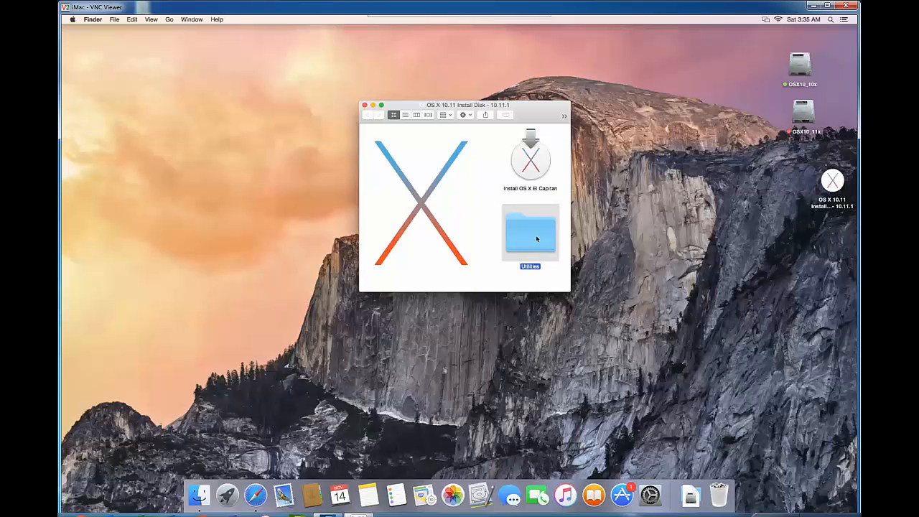
double_click(535, 240)
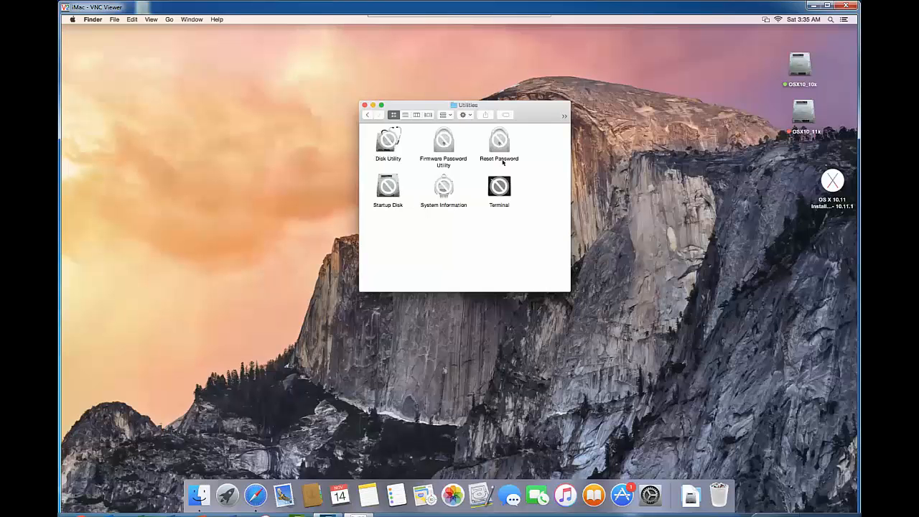
click(366, 106)
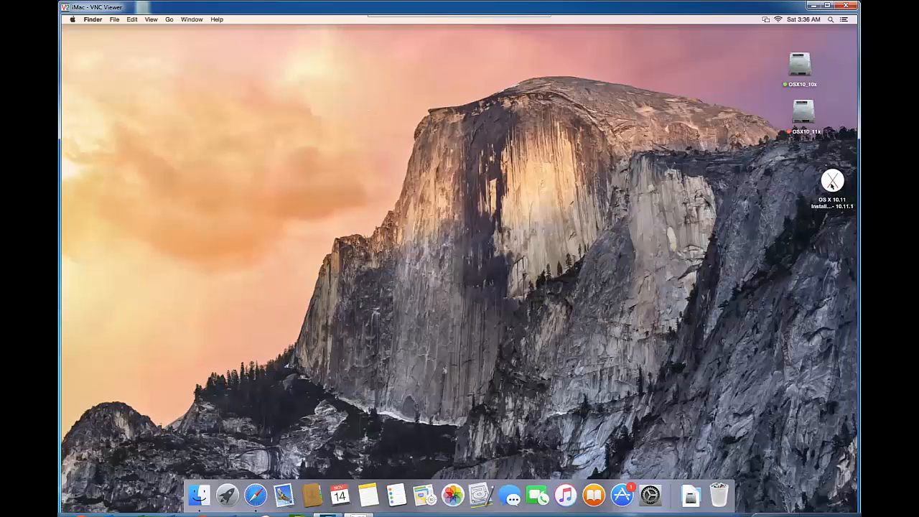
right_click(831, 185)
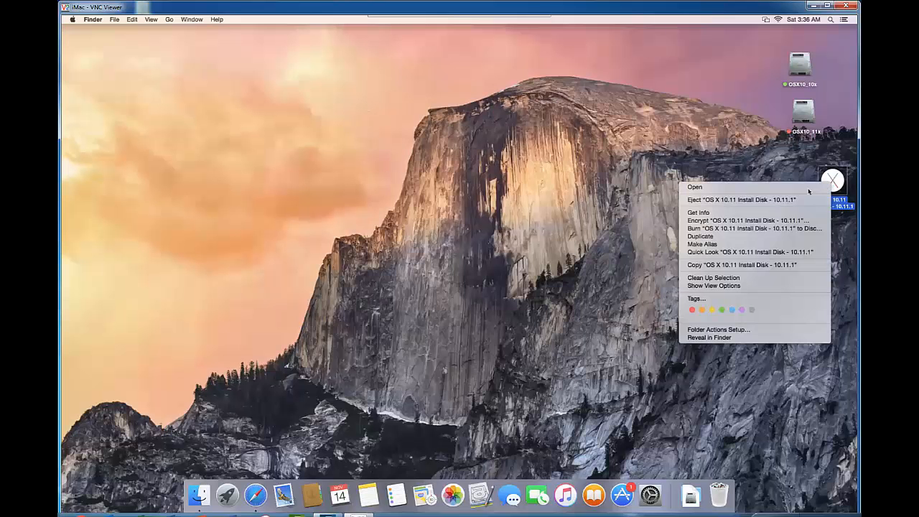
click(826, 184)
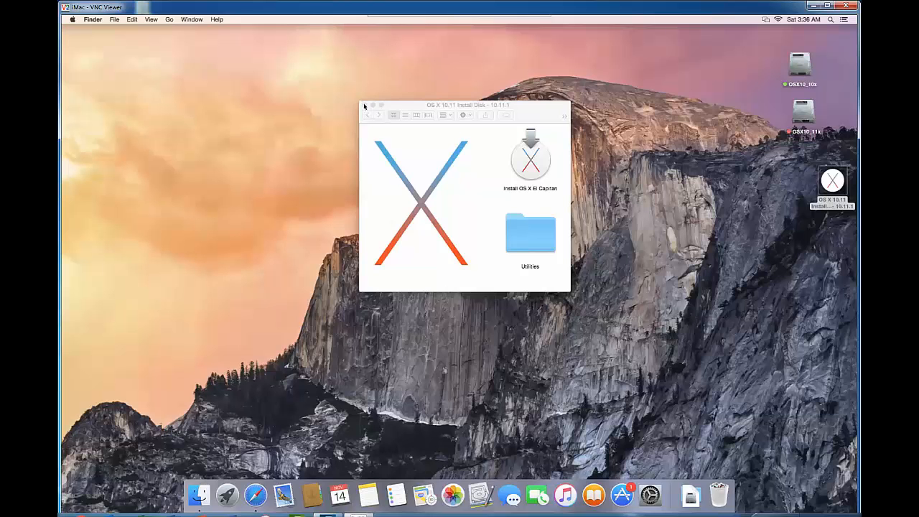
click(367, 108)
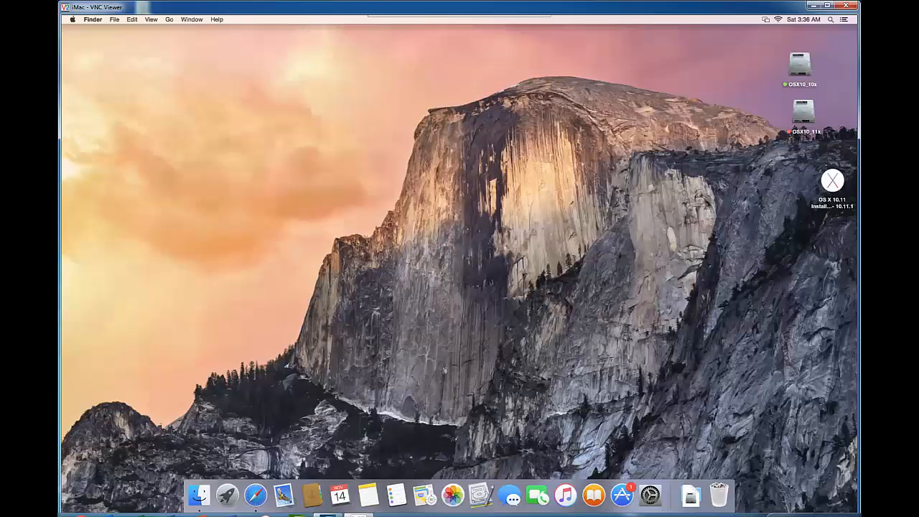
- Shut down the Mac and, at the next startup, select the Install OS X El Capitan USB drive as the boot volume
click(72, 21)
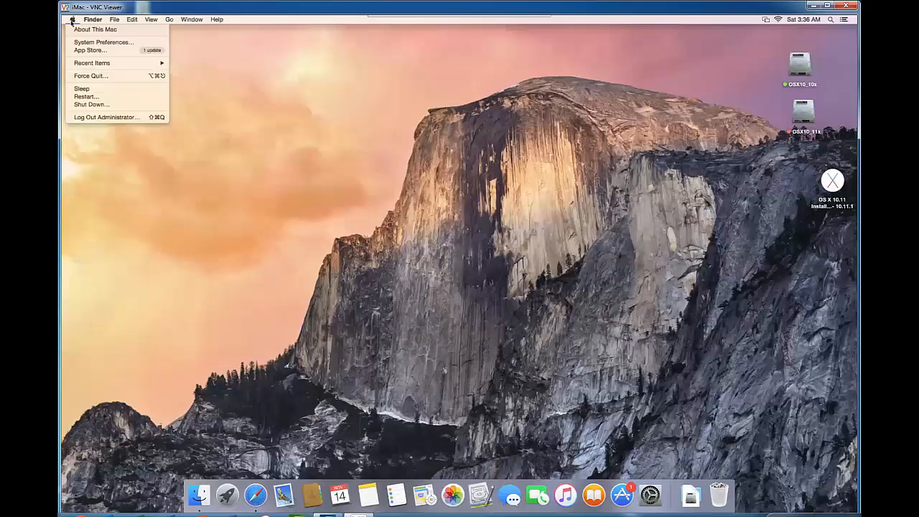
click(91, 105)
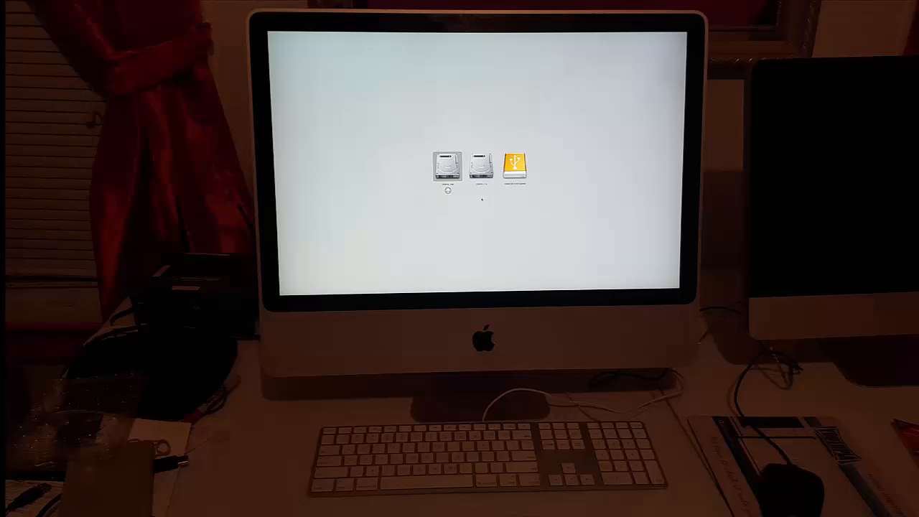
click(517, 173)
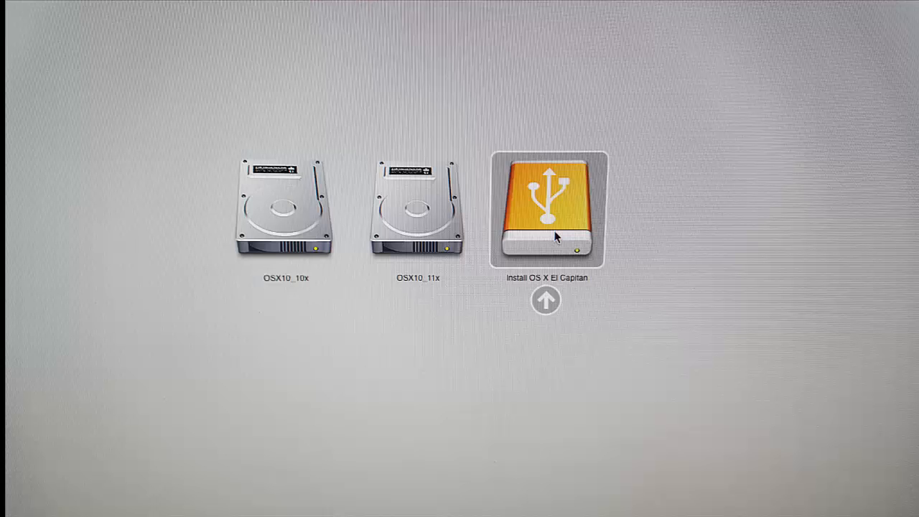